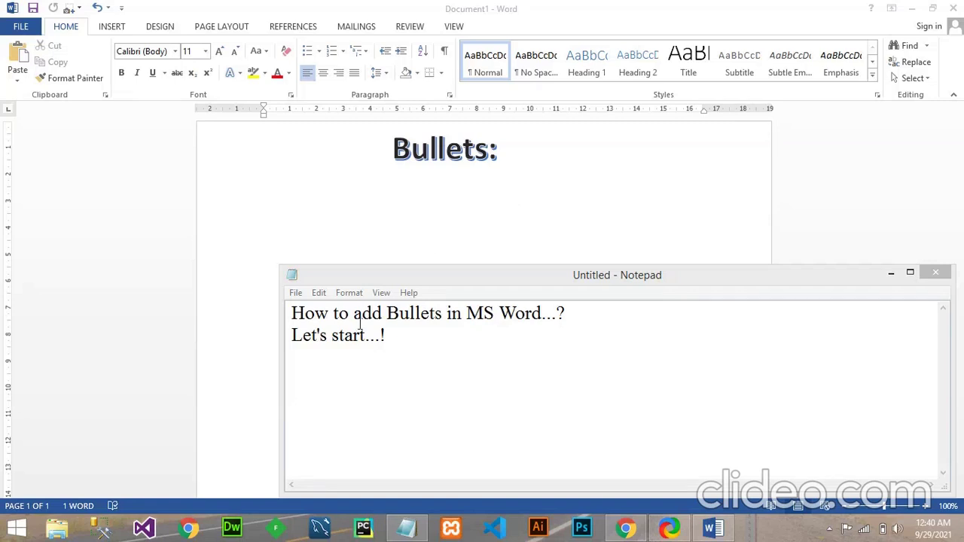
Insert a two-column, three-row table below the 'Bullets:' heading, then switch to Notepad.
left_click(362, 218)
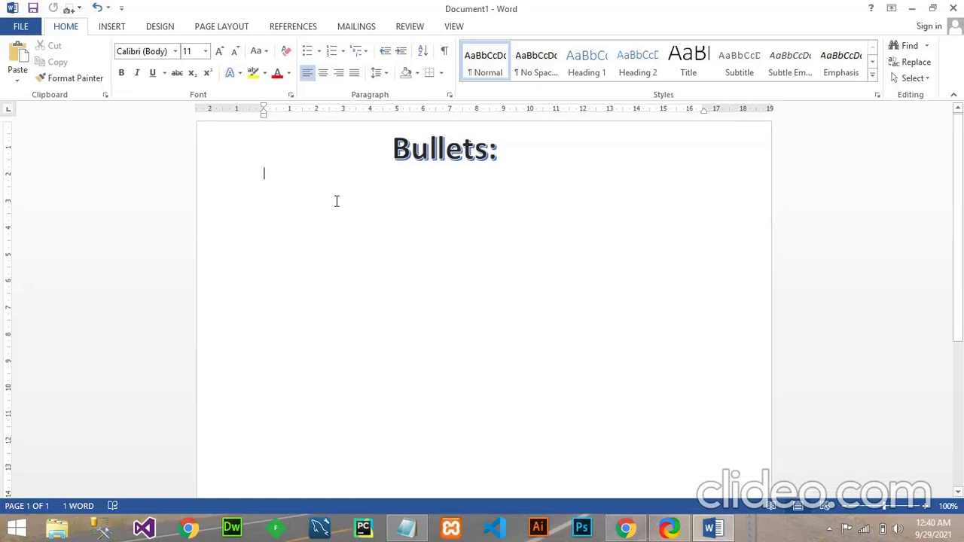
left_click(111, 26)
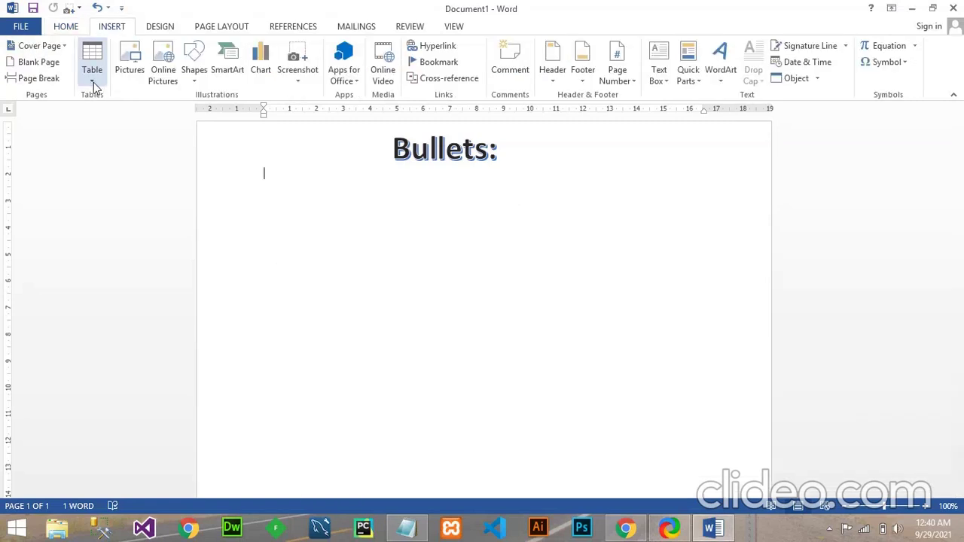
left_click(91, 78)
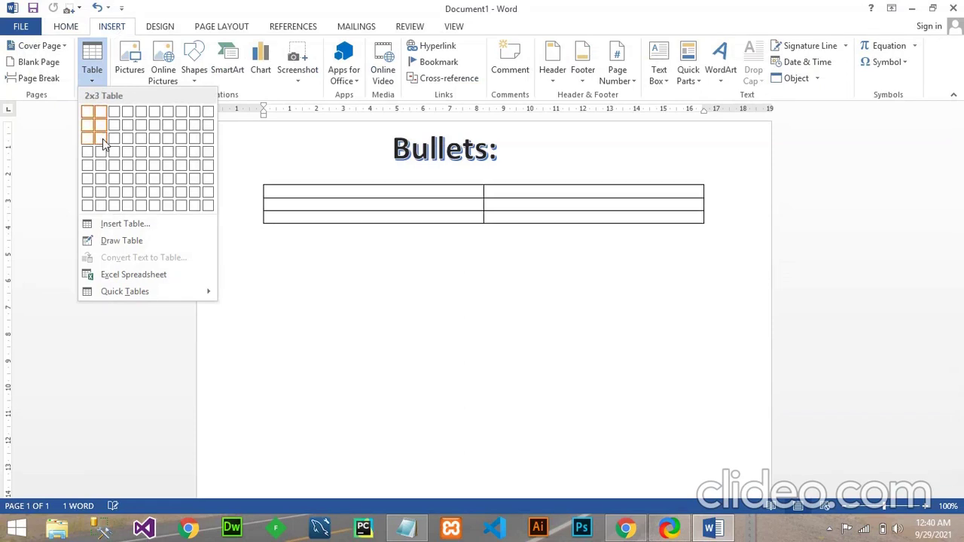
left_click(102, 139)
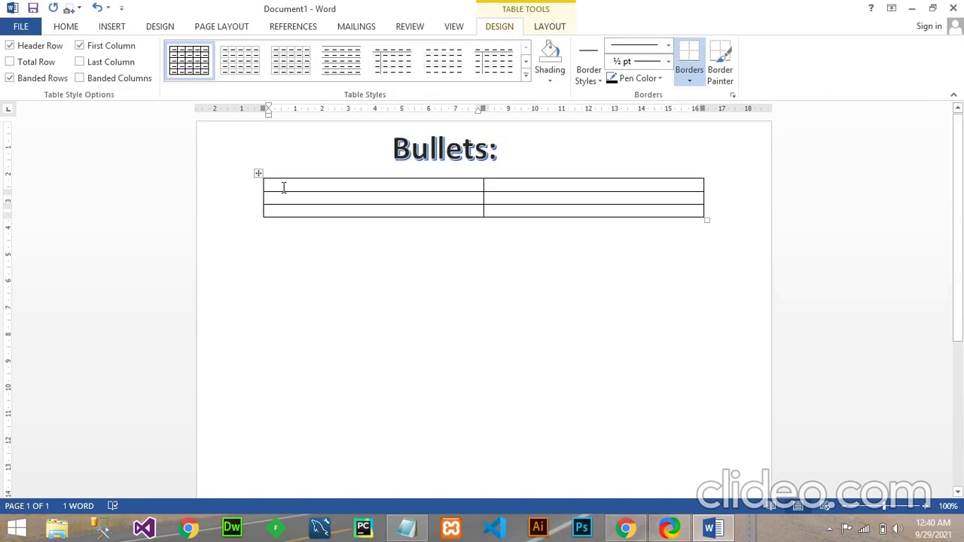
left_click(407, 529)
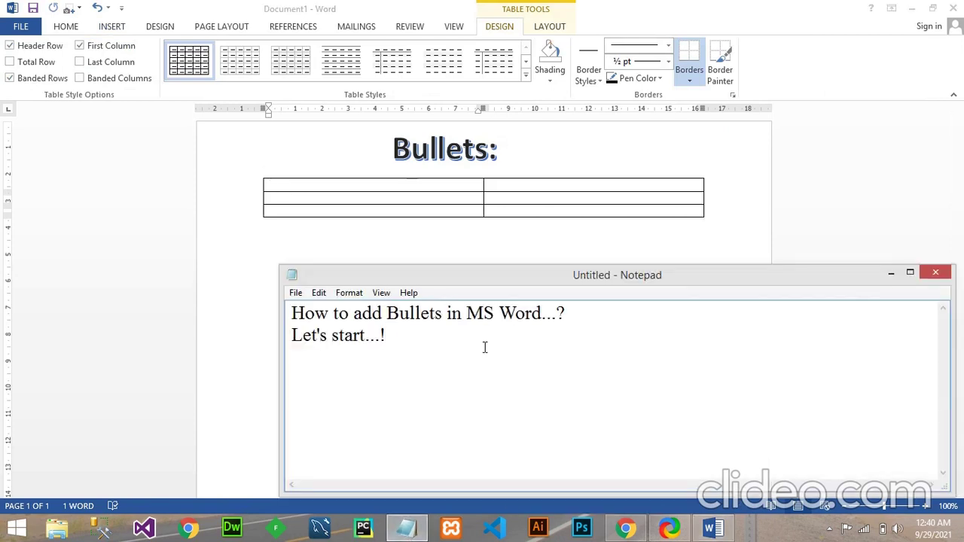
Type 'Add some content...!' as a new Notepad line, then return to Word's first table cell.
type("Add some c")
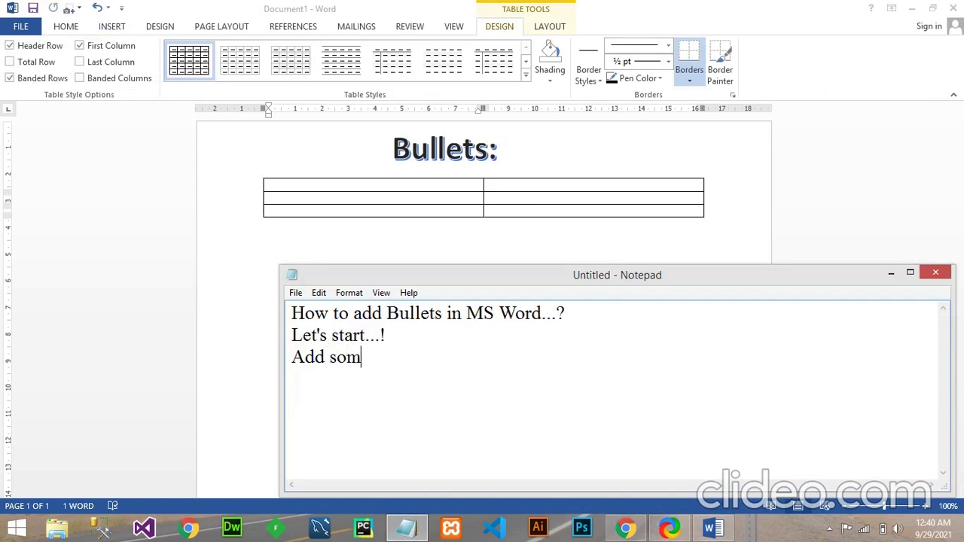
type("ontent...!")
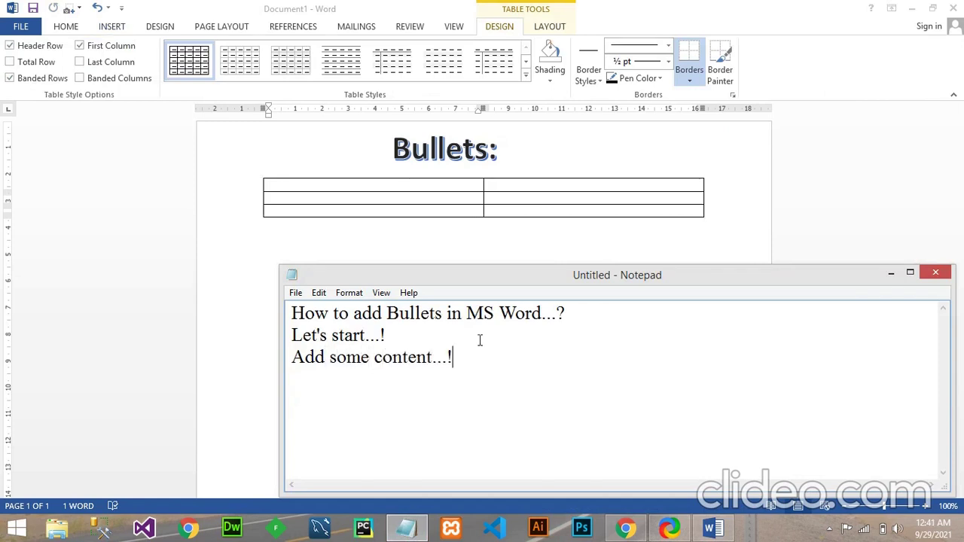
left_click(415, 187)
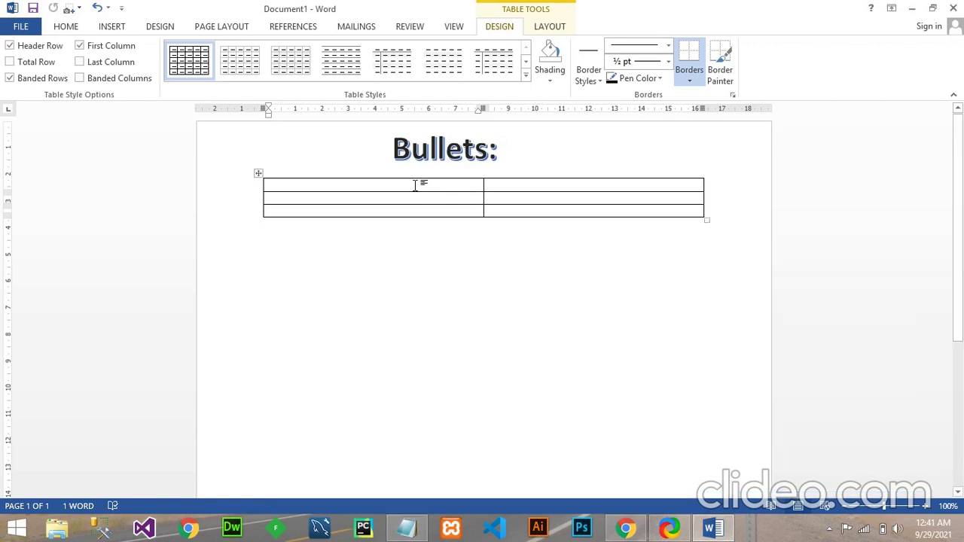
Paste the copied Lorem ipsum lines into each of the six table cells.
type("Lorem ipsum dolor sit amet, consectetuer adipiscing elit. Aliquam tincidunt mauris eu risus. Vestibulum auctor dapibus neque. Nunc dignissim risus id metus. Cras ornare tristique elit. Vivamus vestibulum ntulla nec ante.")
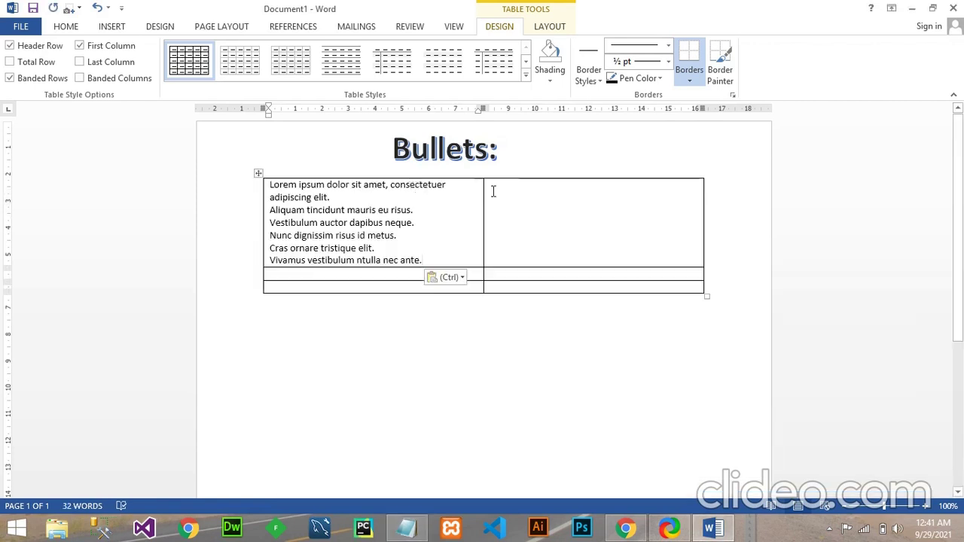
left_click(508, 199)
type("Lorem ipsum dolor sit amet, consectetuer adipiscing elit. Aliquam tincidunt mauris eu risus. Vestibulum auctor dapibus neque. Nunc dignissim risus id metus. Cras ornare tristique elit. Vivamus vestibulum ntulla nec ante.")
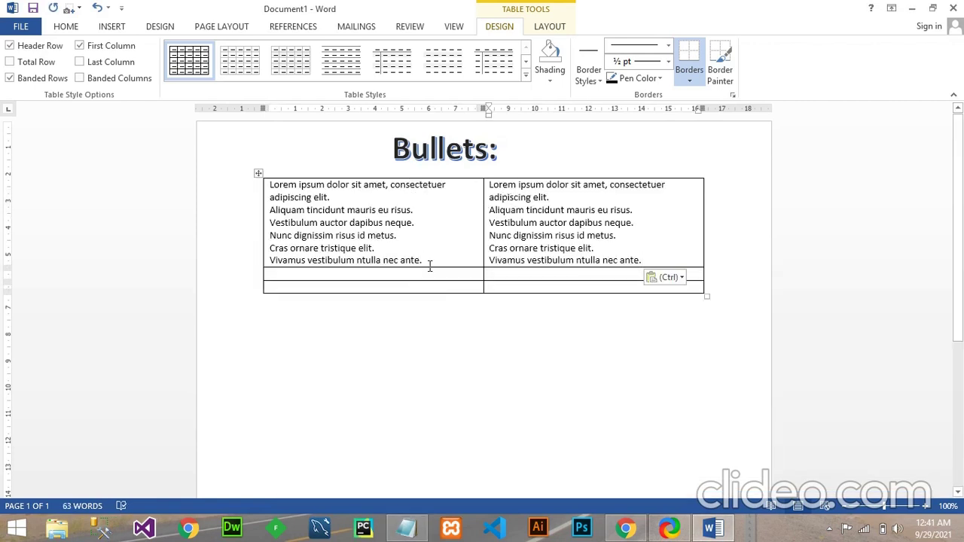
left_click(425, 273)
type("Lorem ipsum dolor sit amet, consectetuer adipiscing elit. Aliquam tincidunt mauris eu risus. Vestibulum auctor dapibus neque. Nunc dignissim risus id metus. Cras ornare tristique elit. Vivamus vestibulum ntulla nec ante.")
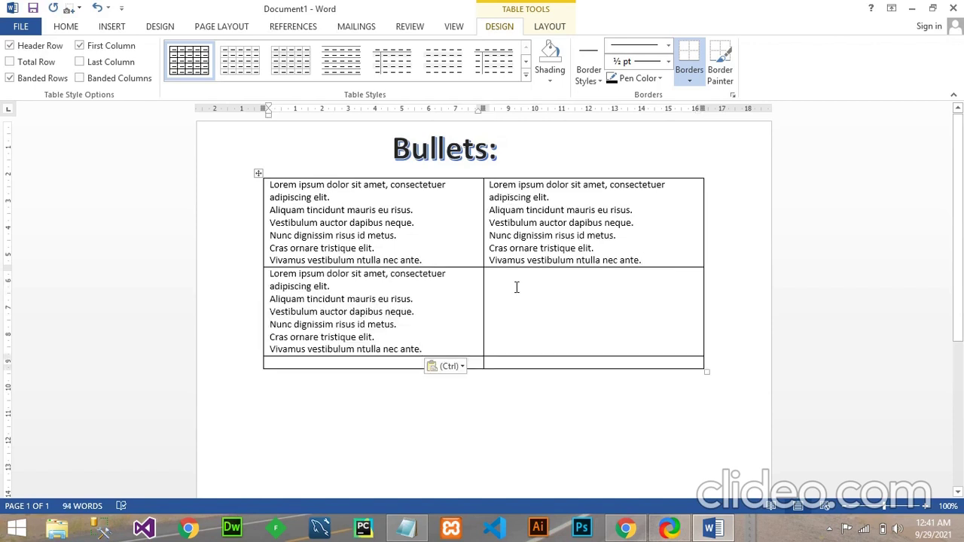
left_click(516, 287)
type("Lorem ipsum dolor sit amet, consectetuer adipiscing elit. Aliquam tincidunt mauris eu risus. Vestibulum auctor dapibus neque. Nunc dignissim risus id metus. Cras ornare tristique elit. Vivamus vestibulum ntulla nec ante.")
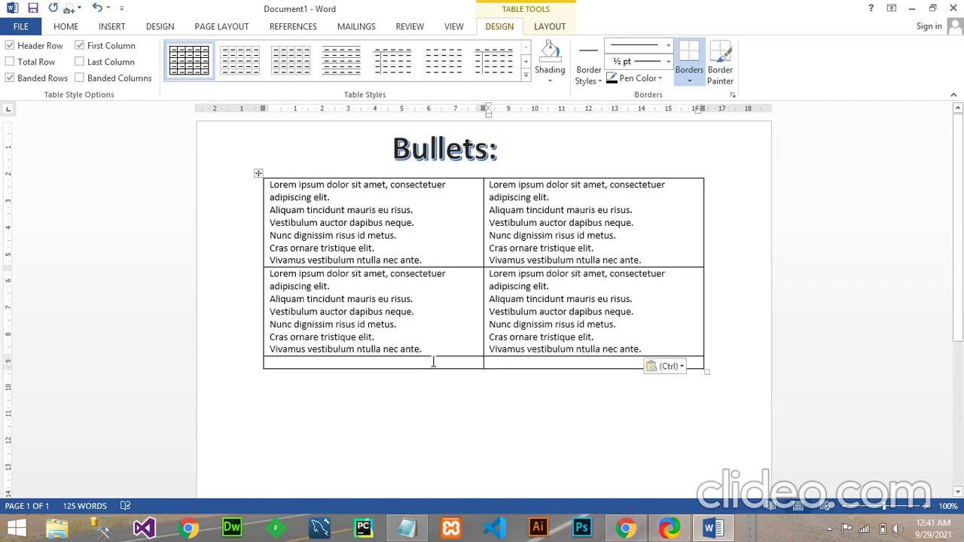
type("Lorem ipsum dolor sit amet, consectetuer adipiscing elit. Aliquam tincidunt mauris eu risus. Vestibulum auctor dapibus neque. Nunc dignissim risus id metus. Cras ornare tristique elit. Vivamus vestibulum ntulla nec ante.")
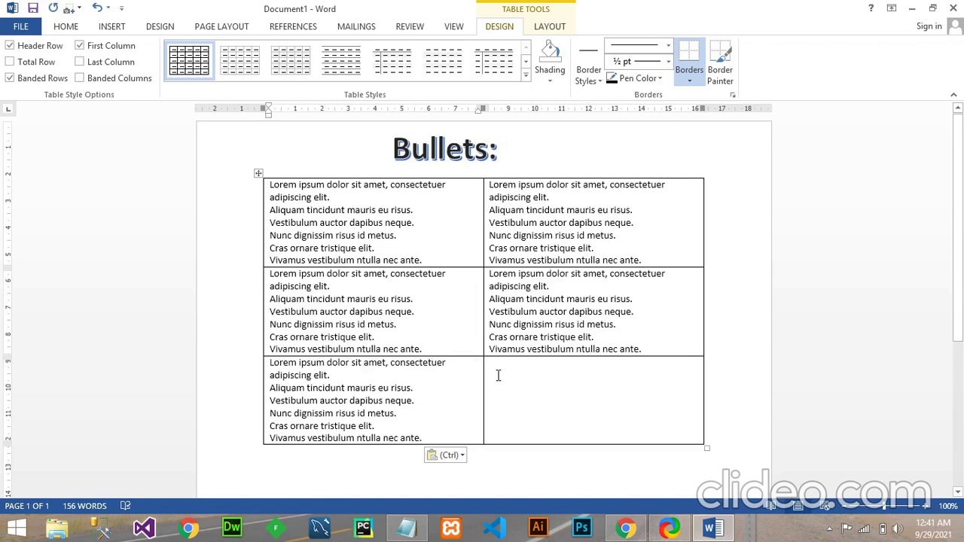
left_click(498, 375)
type("Lorem ipsum dolor sit amet, consectetuer adipiscing elit. Aliquam tincidunt mauris eu risus. Vestibulum auctor dapibus neque. Nunc dignissim risus id metus. Cras ornare tristique elit. Vivamus vestibulum ntulla nec ante.")
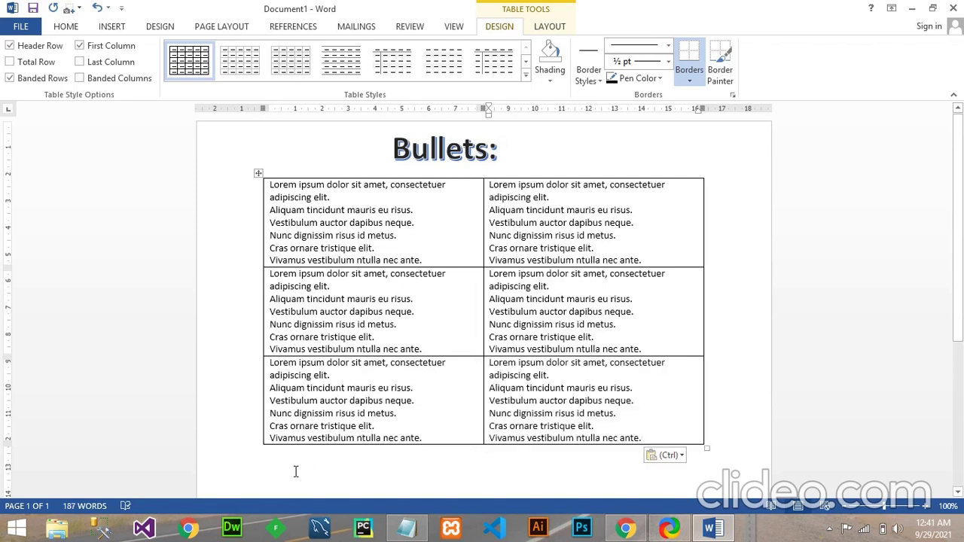
left_click(285, 458)
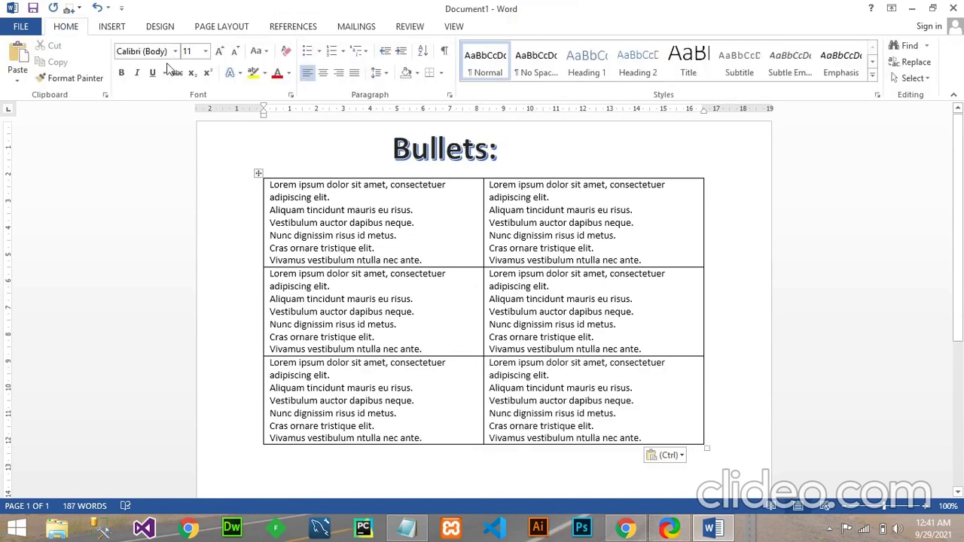
Insert a 1-column, 1-row table below the grid and paste the Lorem ipsum lines into it.
left_click(113, 30)
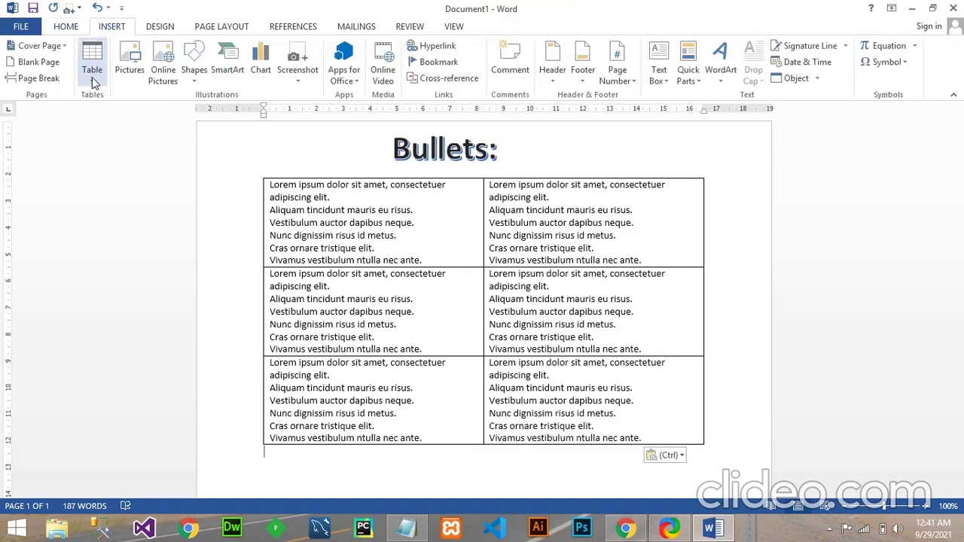
left_click(92, 77)
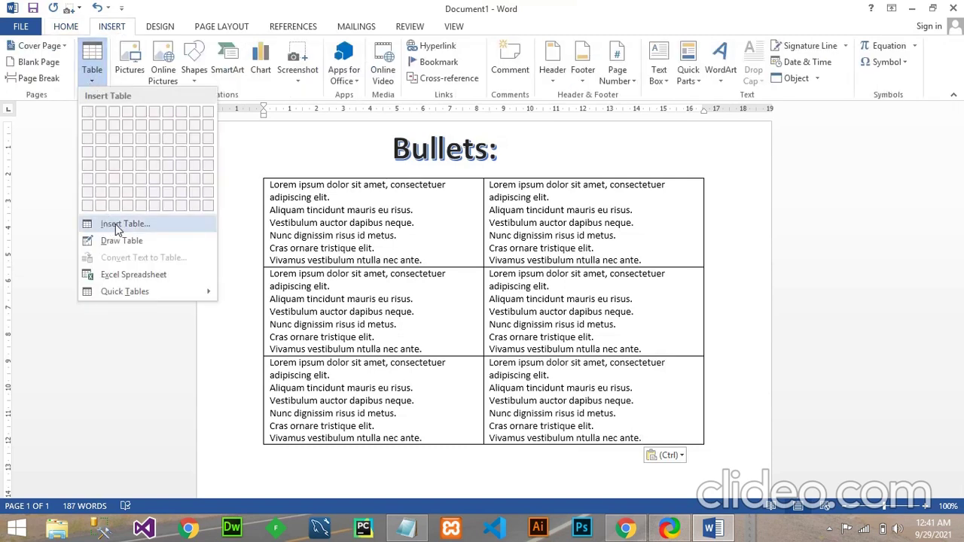
left_click(116, 224)
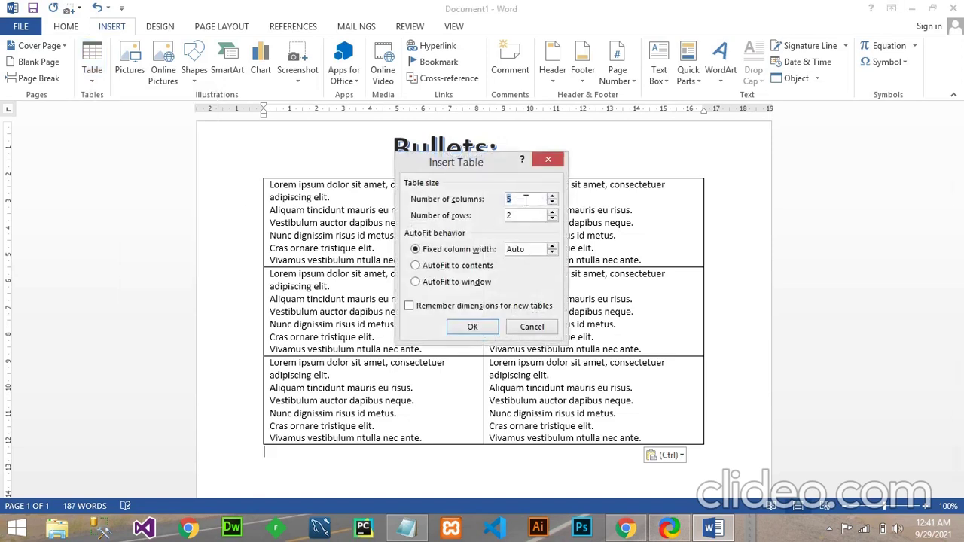
key("BackSpace")
type("1")
key("BackSpace")
type("1")
left_click(472, 329)
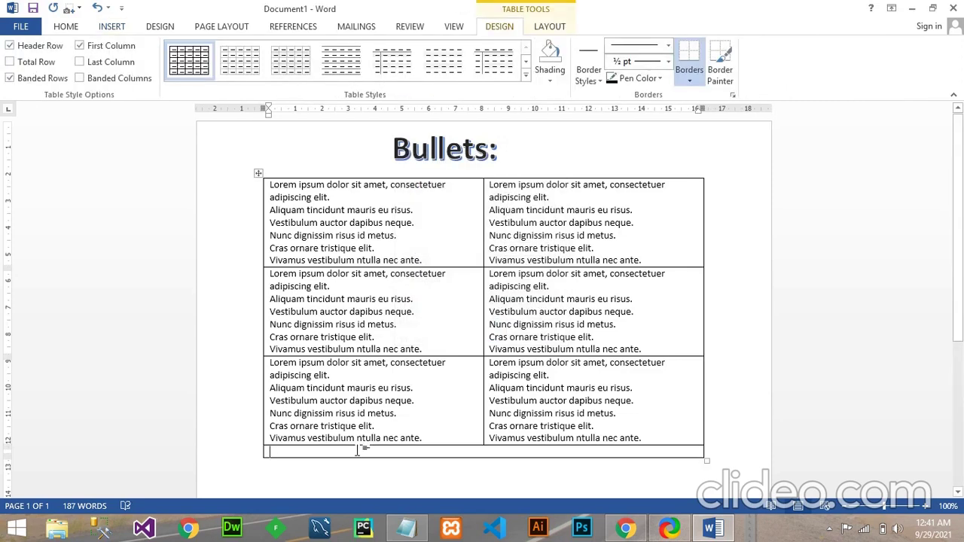
type("Lorem ipsum dolor sit amet, consectetuer adipiscing elit. Aliquam tincidunt mauris eu risus. Vestibulum auctor dapibus neque. Nunc dignissim risus id metus. Cras ornare tristique elit. Vivamus vestibulum ntulla nec ante.")
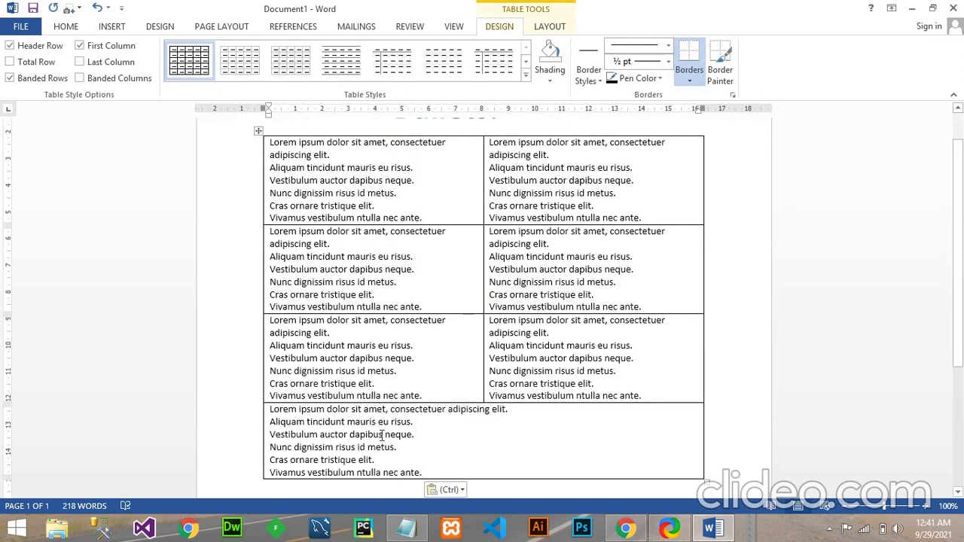
Switch to Notepad and type 'Add Bullets' as the next note line.
left_click(407, 527)
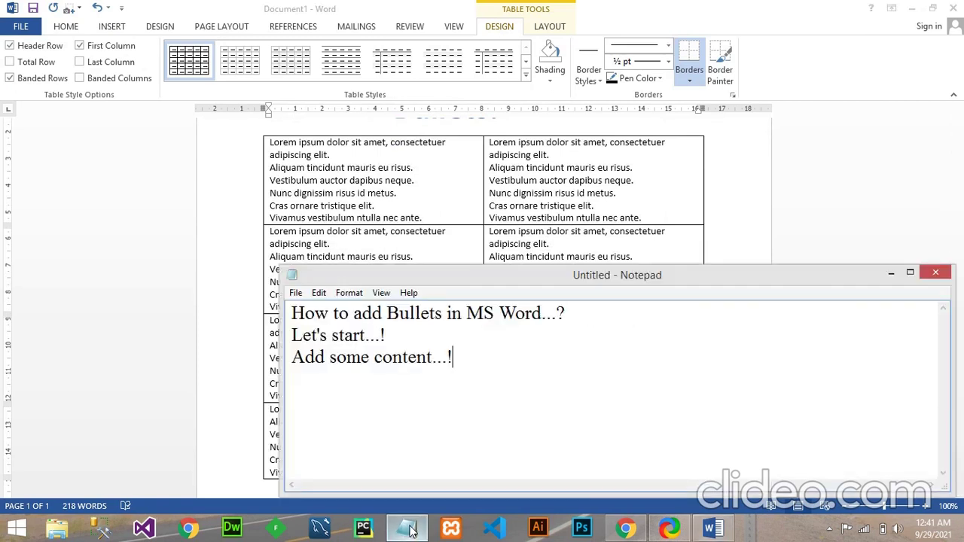
type("A")
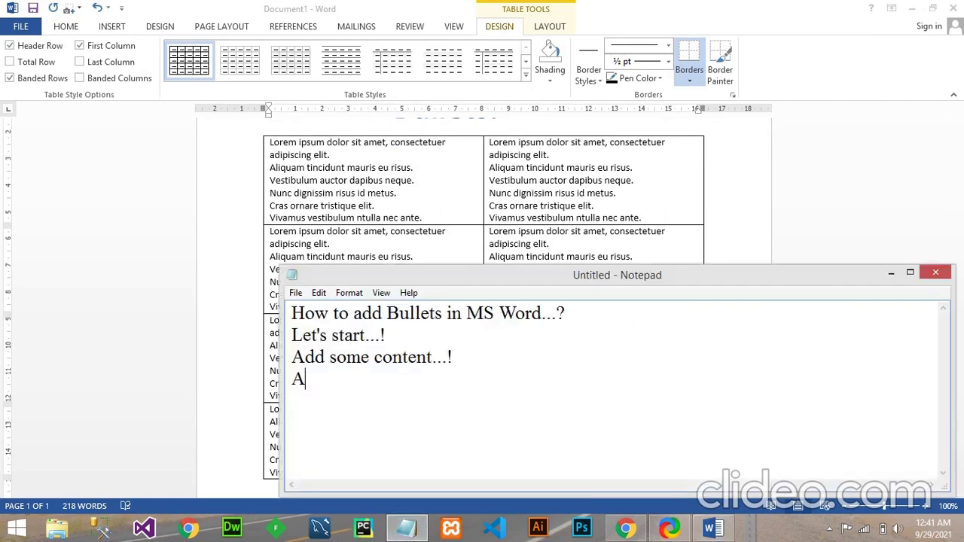
type("dd B")
type("ullets")
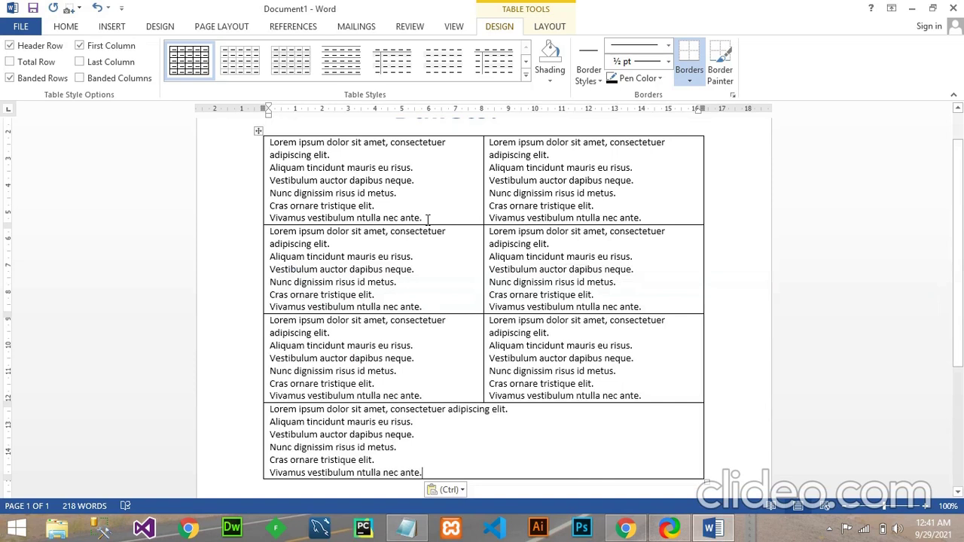
Give the top-left cell round dot bullets and the top-right cell hollow-circle bullets.
left_click_drag(425, 219, 271, 149)
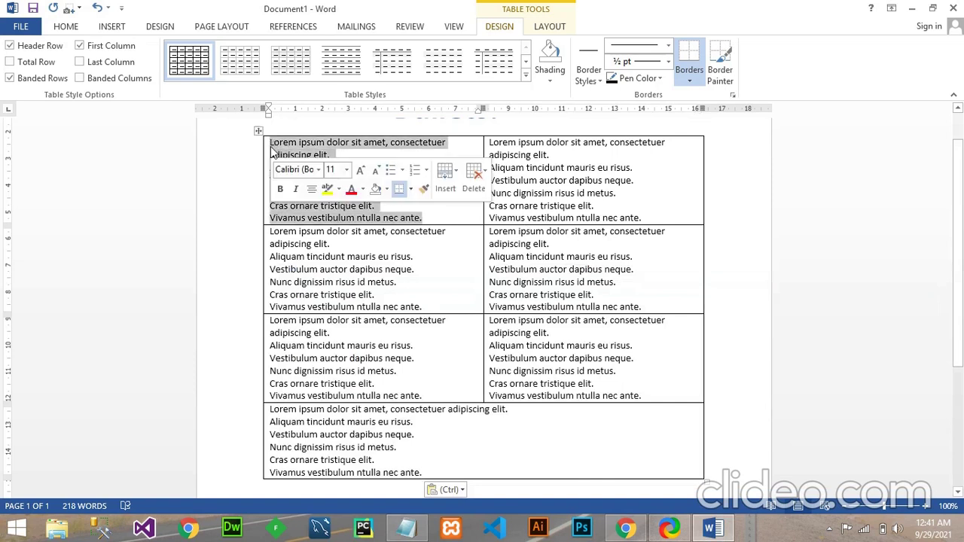
left_click(64, 27)
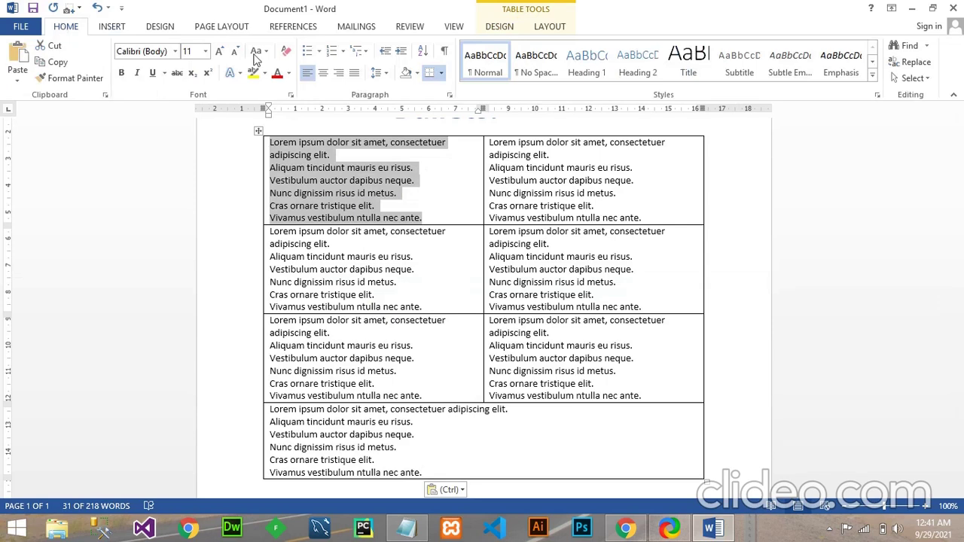
left_click(318, 53)
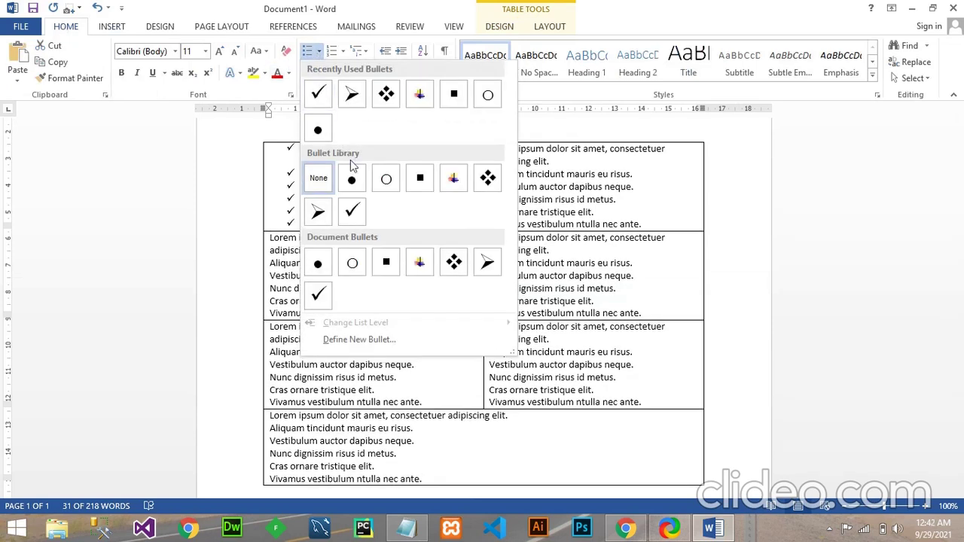
left_click(352, 178)
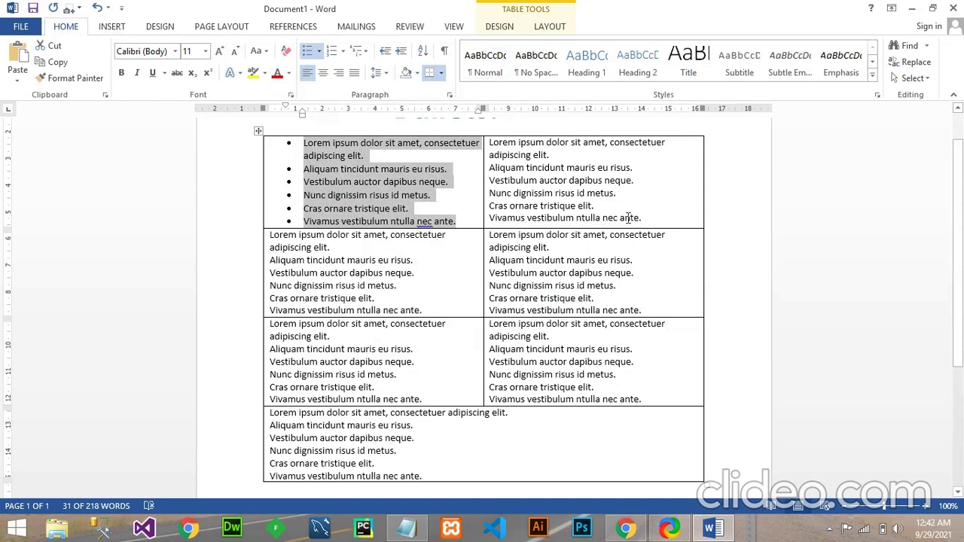
left_click_drag(650, 218, 483, 146)
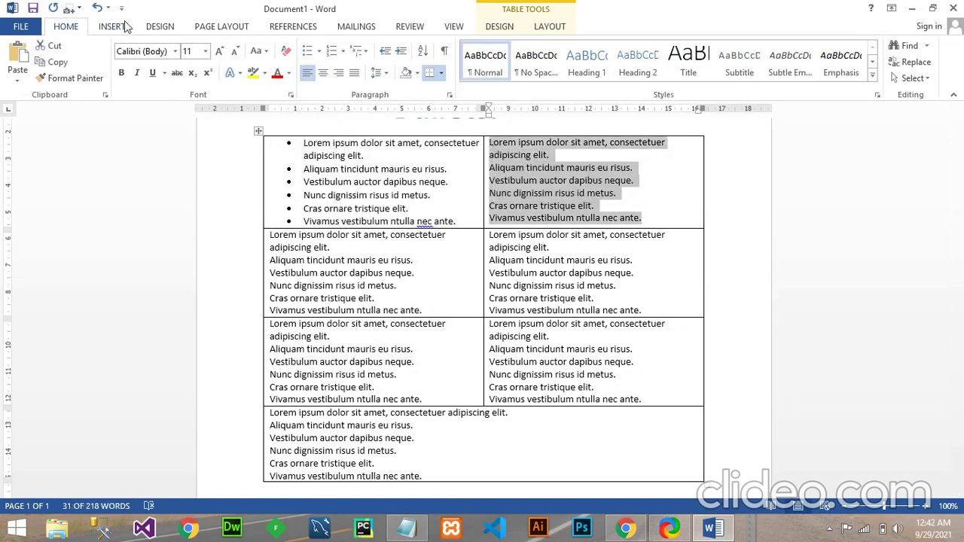
left_click(318, 53)
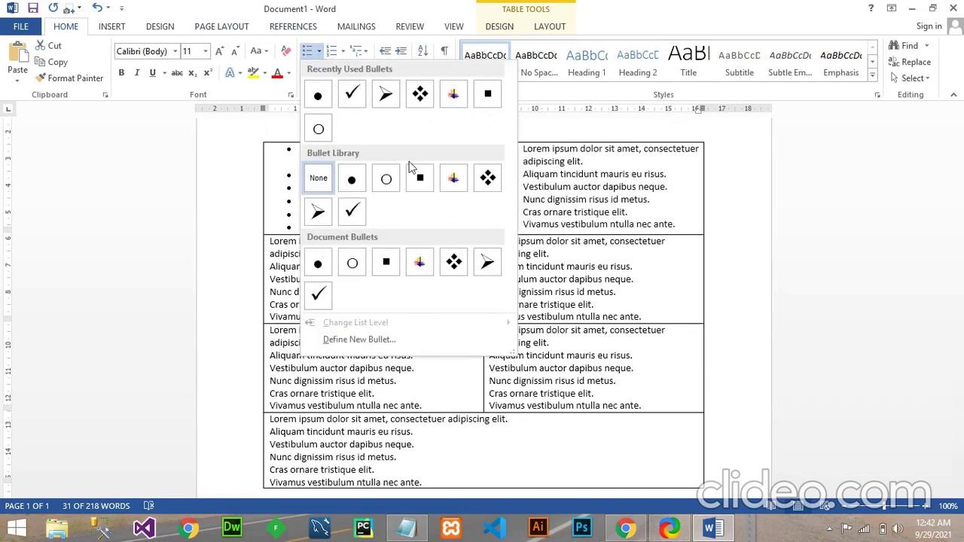
left_click(390, 180)
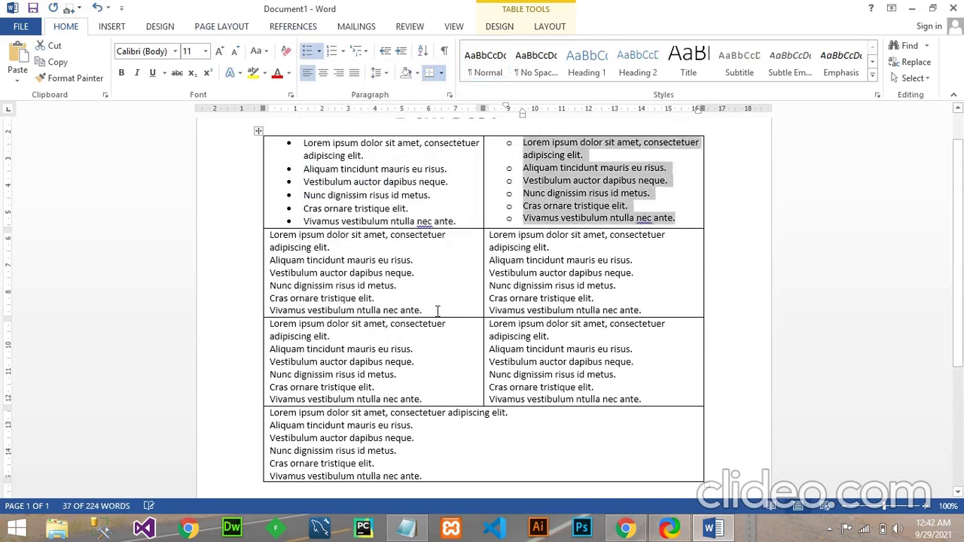
Give the middle-left cell square bullets and the middle-right cell coloured star bullets.
left_click_drag(433, 311, 271, 235)
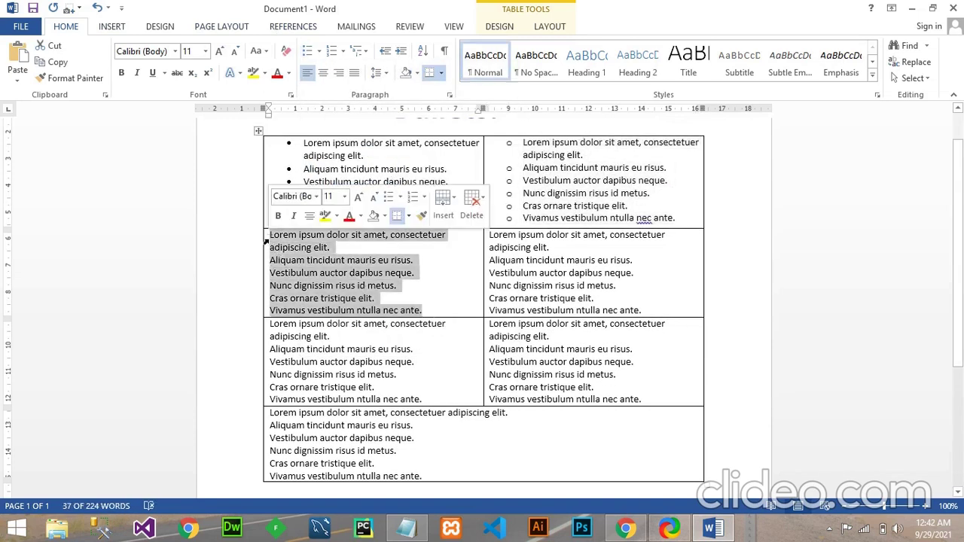
left_click(400, 196)
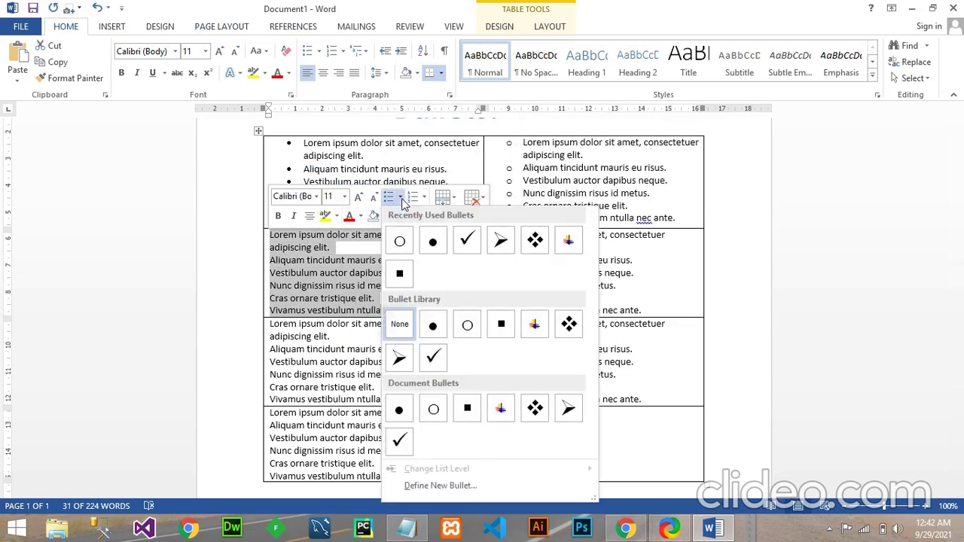
left_click(502, 325)
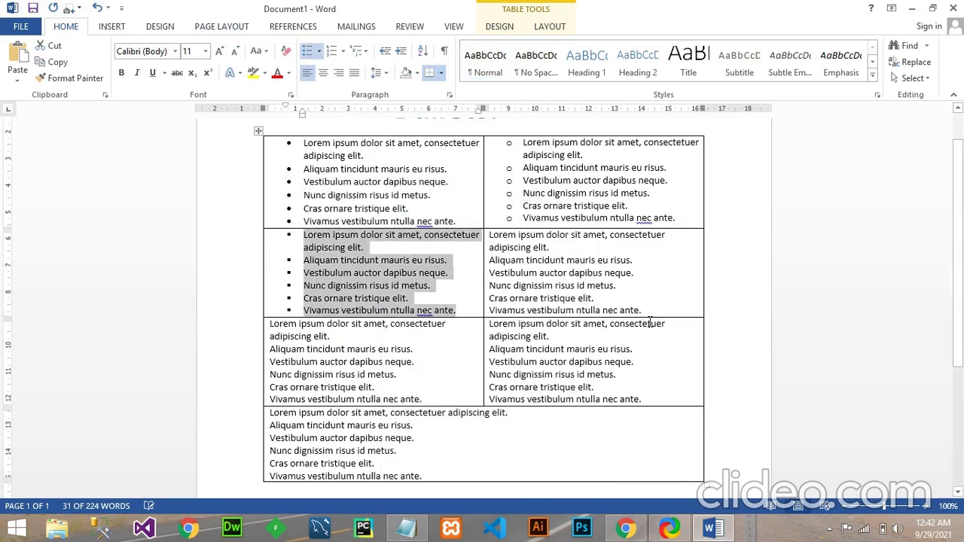
left_click_drag(654, 312, 495, 243)
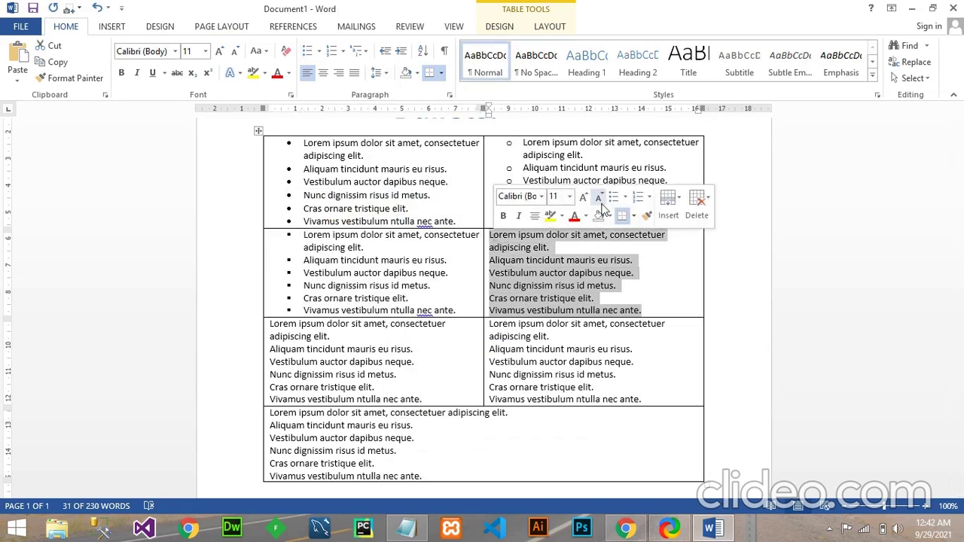
left_click(624, 198)
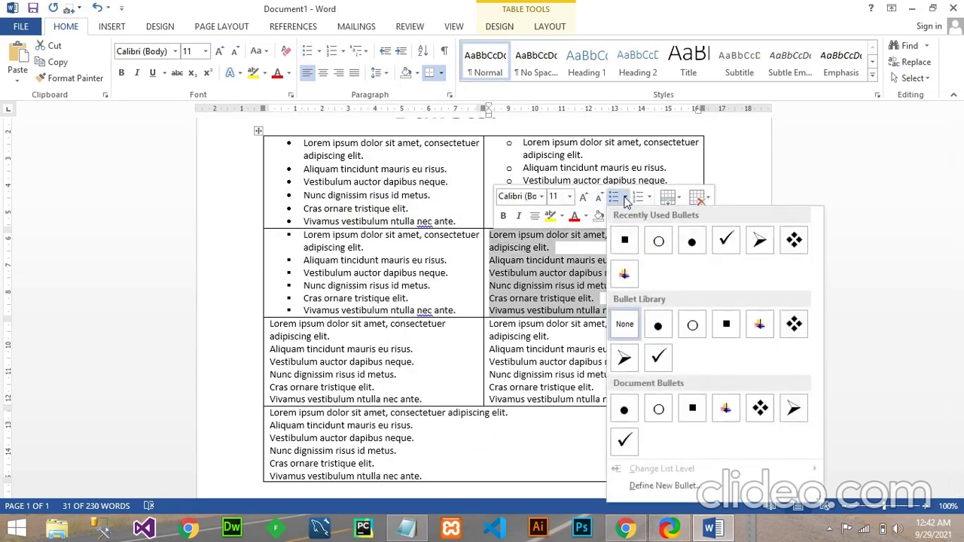
left_click(757, 325)
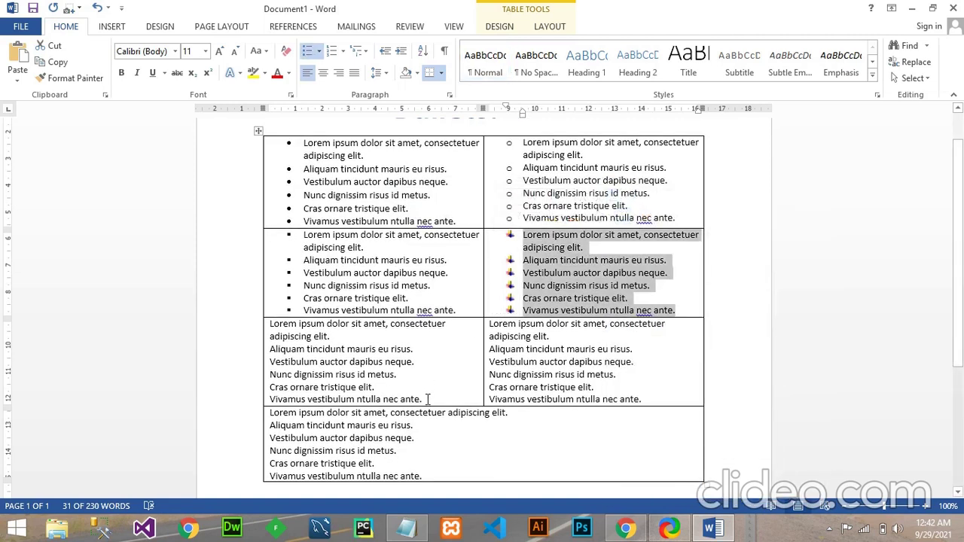
Give the third-row left cell four-diamond bullets and the right cell arrow bullets.
left_click_drag(427, 399, 271, 324)
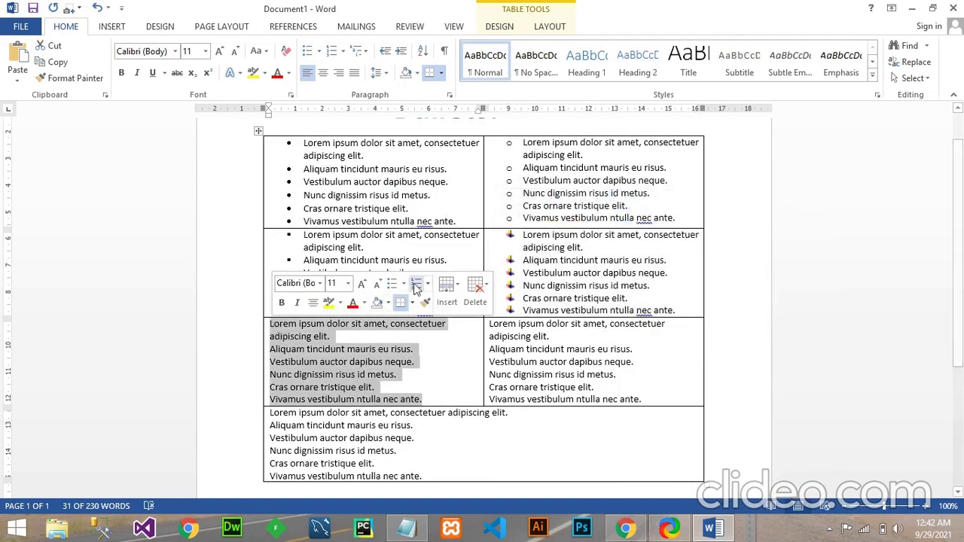
left_click(404, 285)
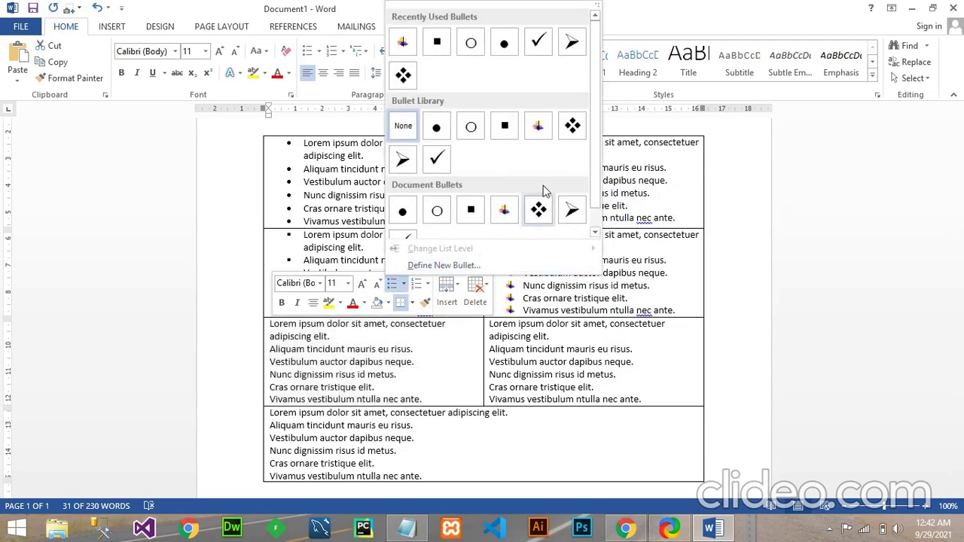
left_click(588, 126)
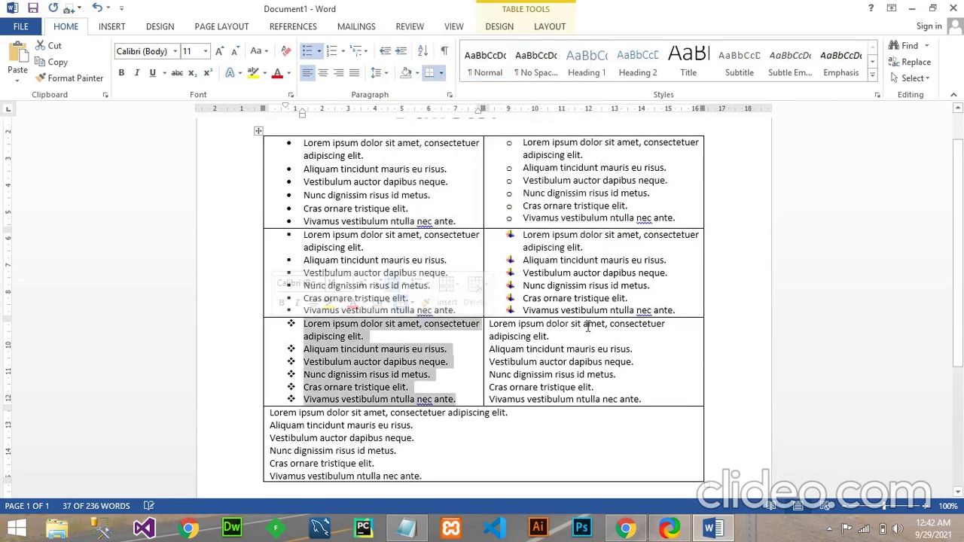
left_click_drag(646, 401, 494, 333)
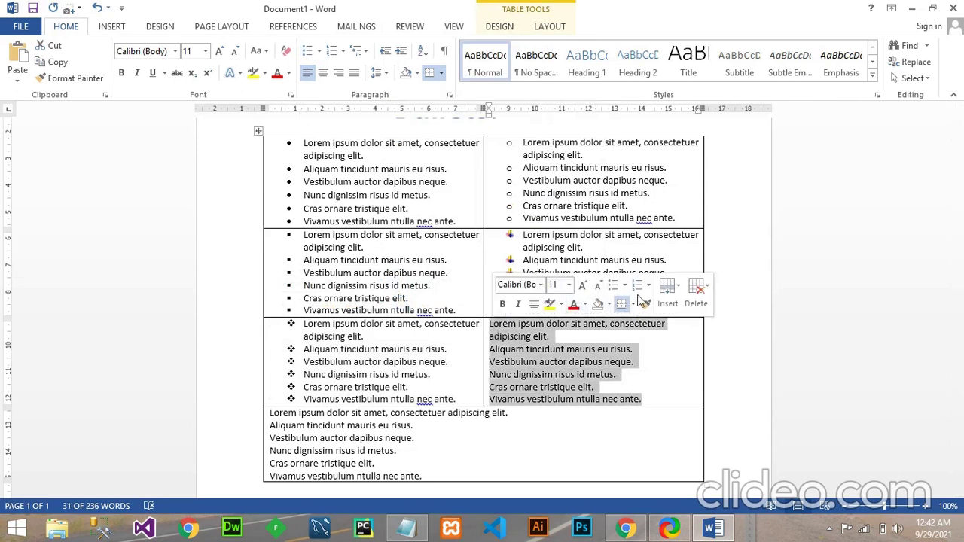
left_click(625, 285)
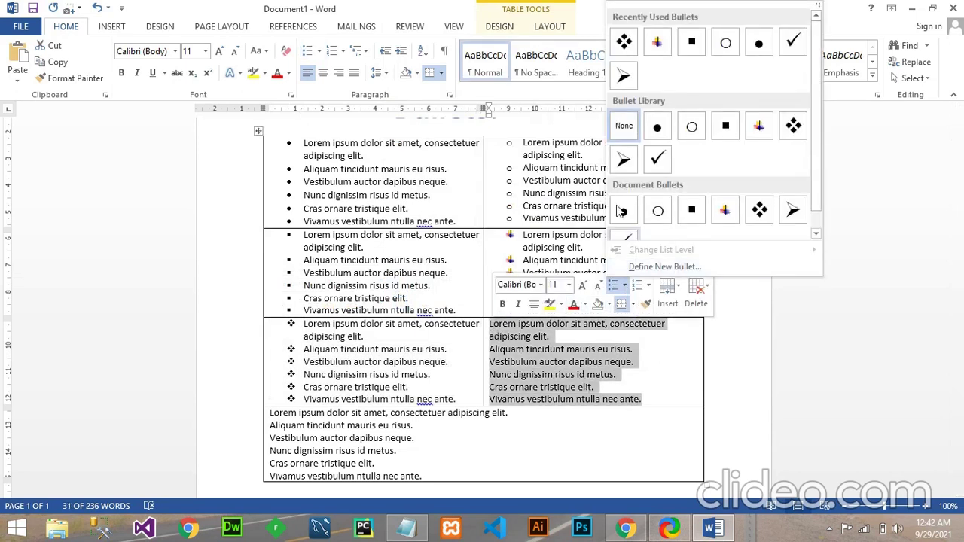
left_click(620, 170)
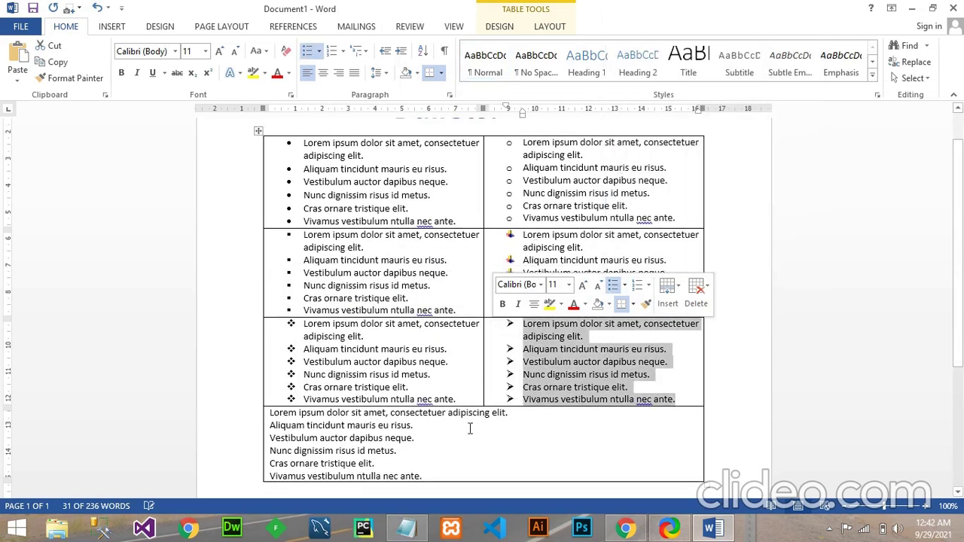
Apply checkmark bullets to the full-width bottom cell.
left_click_drag(426, 474, 264, 415)
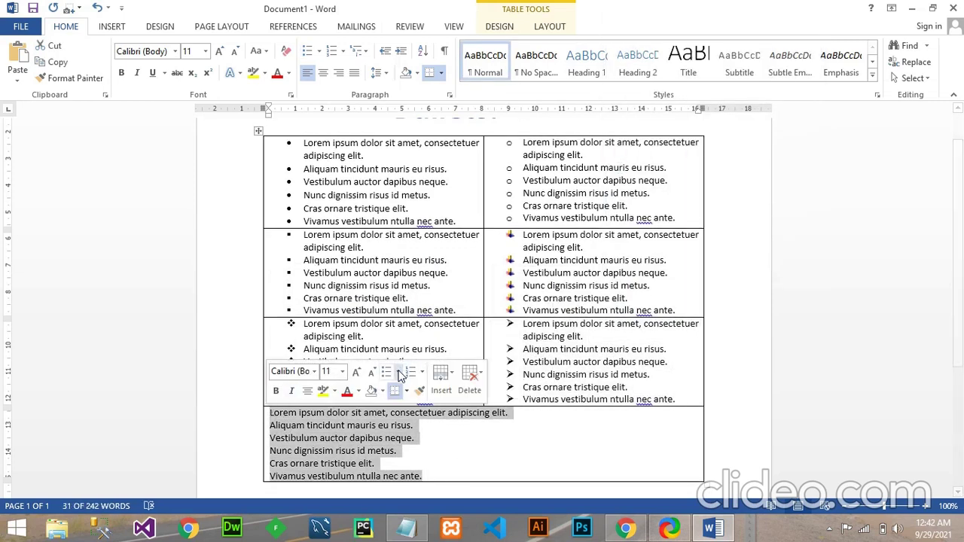
left_click(398, 372)
left_click(430, 224)
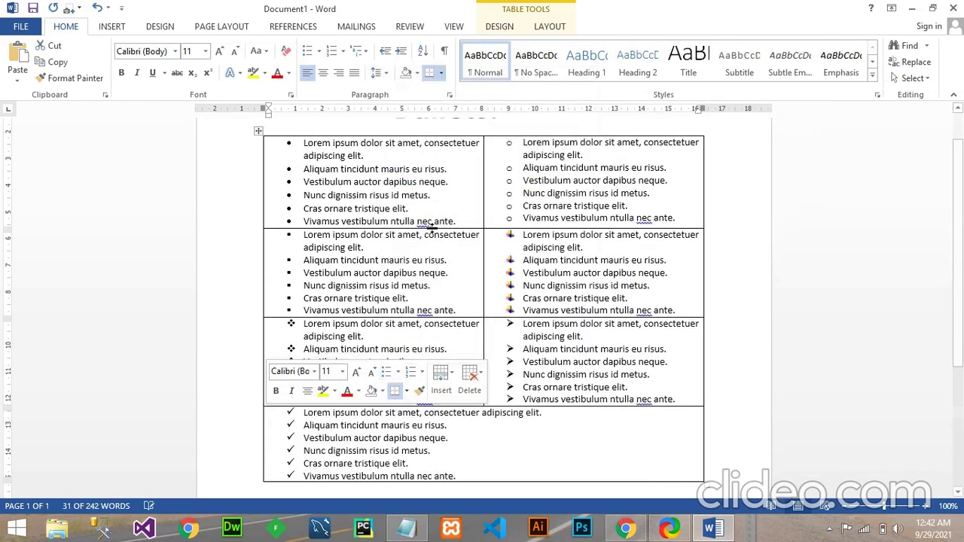
left_click(733, 432)
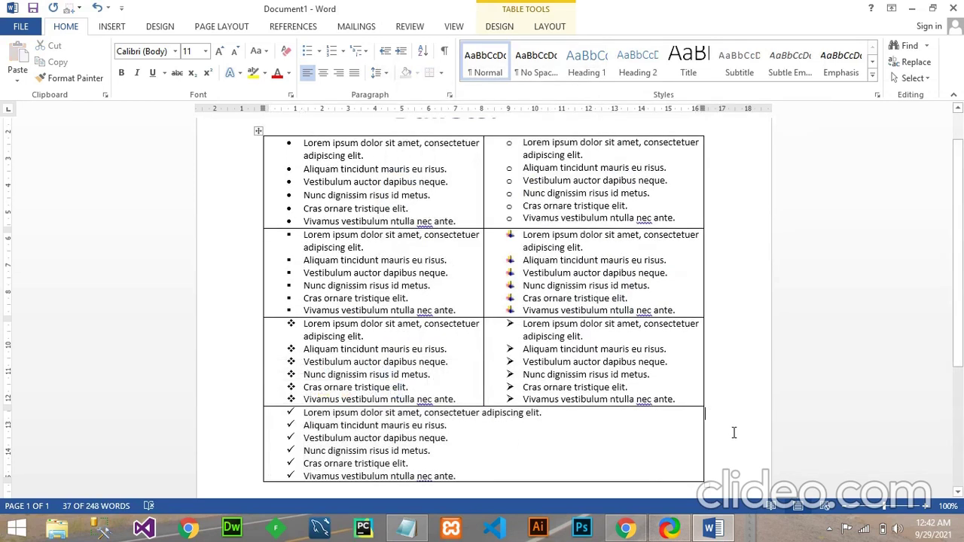
Run Spelling & Grammar from Review, ignore every flagged 'nec', and dismiss the completion message.
left_click(424, 27)
left_click(24, 60)
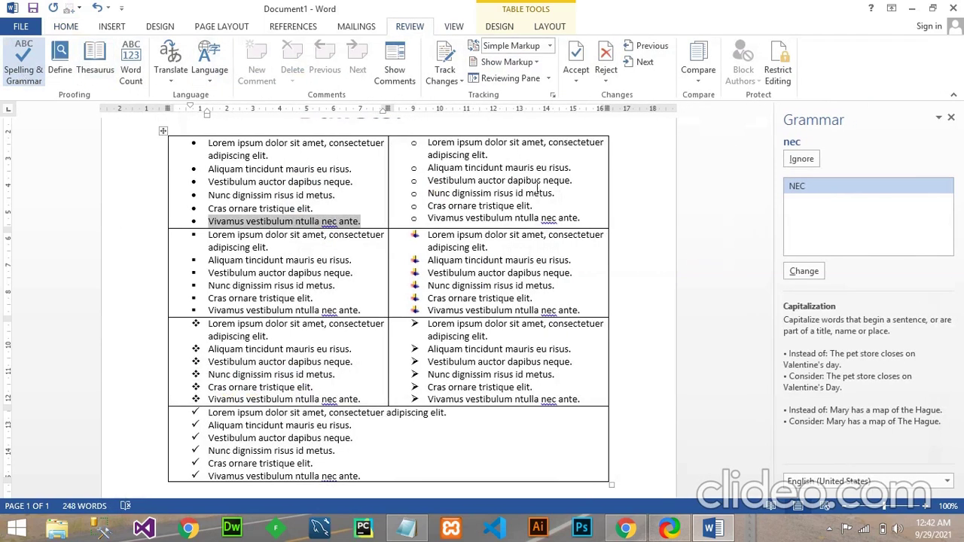
left_click(801, 159)
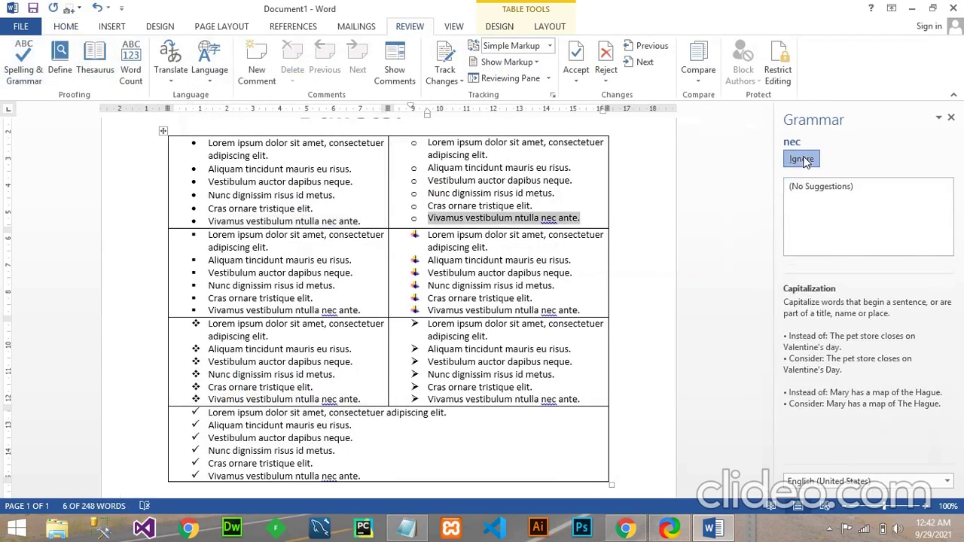
left_click(801, 158)
left_click(802, 159)
left_click(802, 159)
left_click(802, 160)
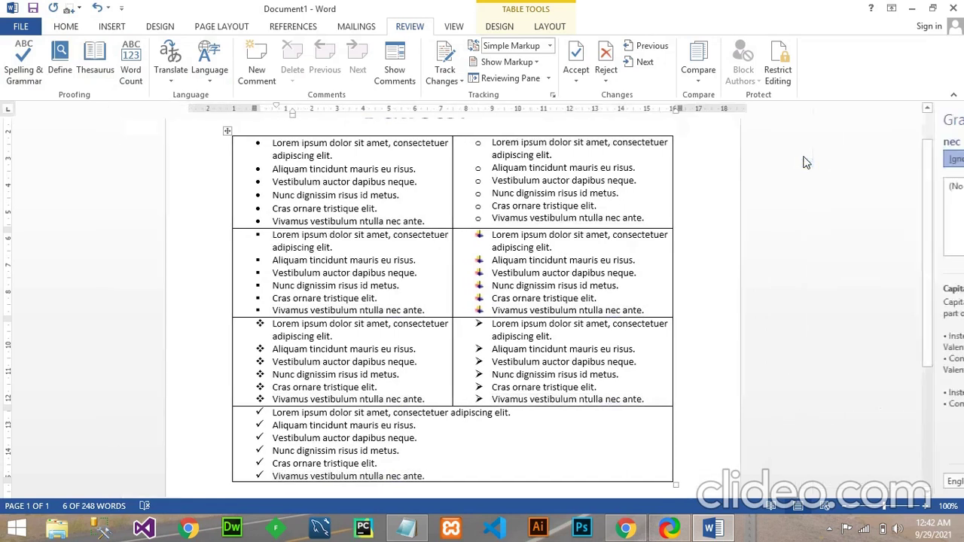
left_click(484, 302)
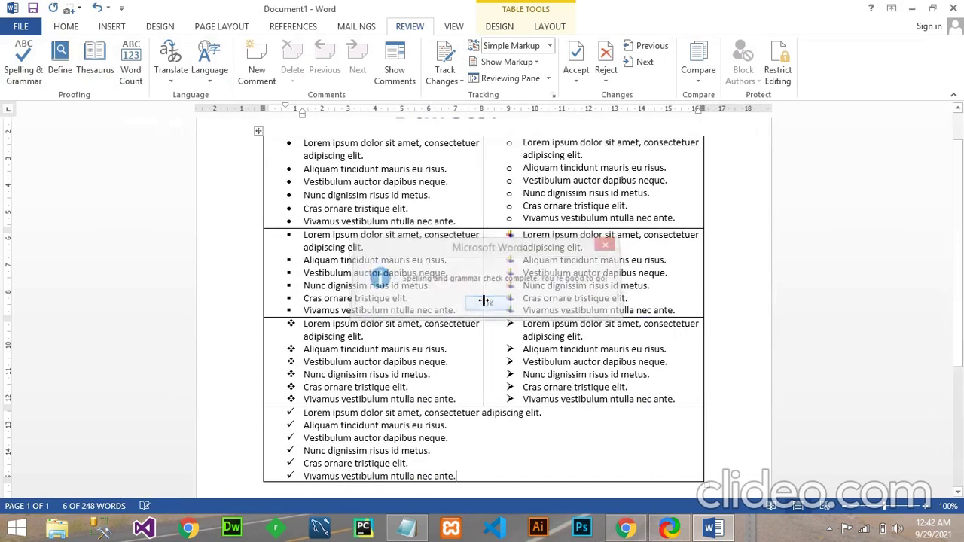
left_click(744, 461)
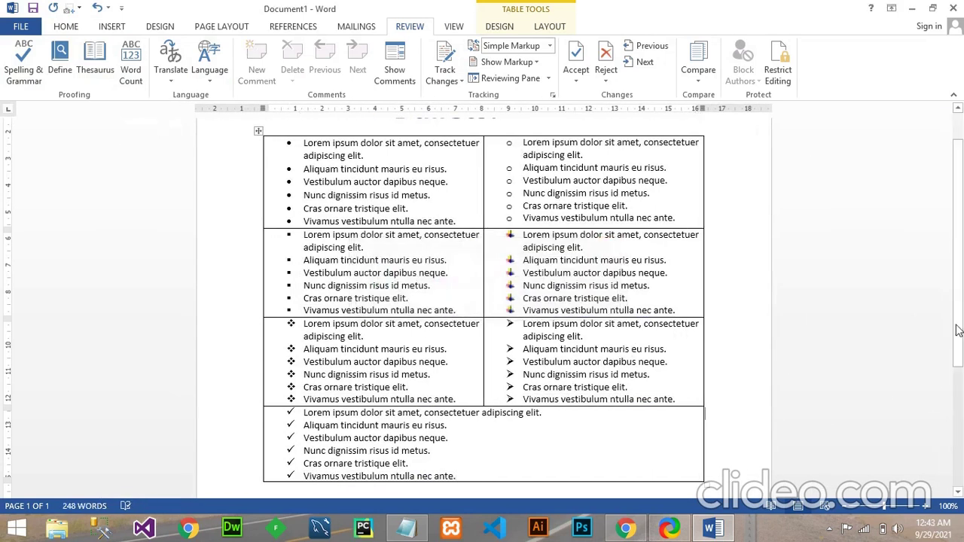
Scroll back to the table and select the whole table with its move handle.
left_click_drag(959, 331, 961, 290)
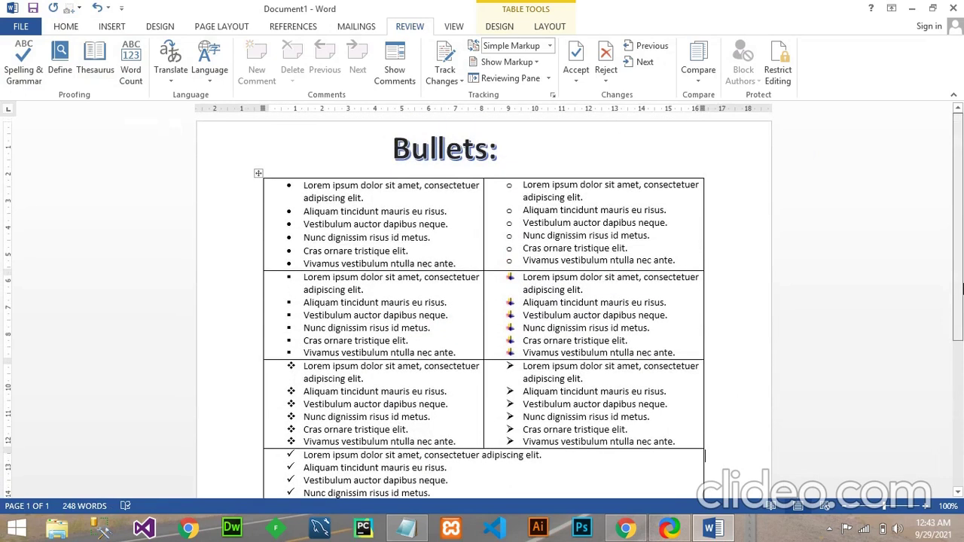
scroll(962, 290, "down", 1)
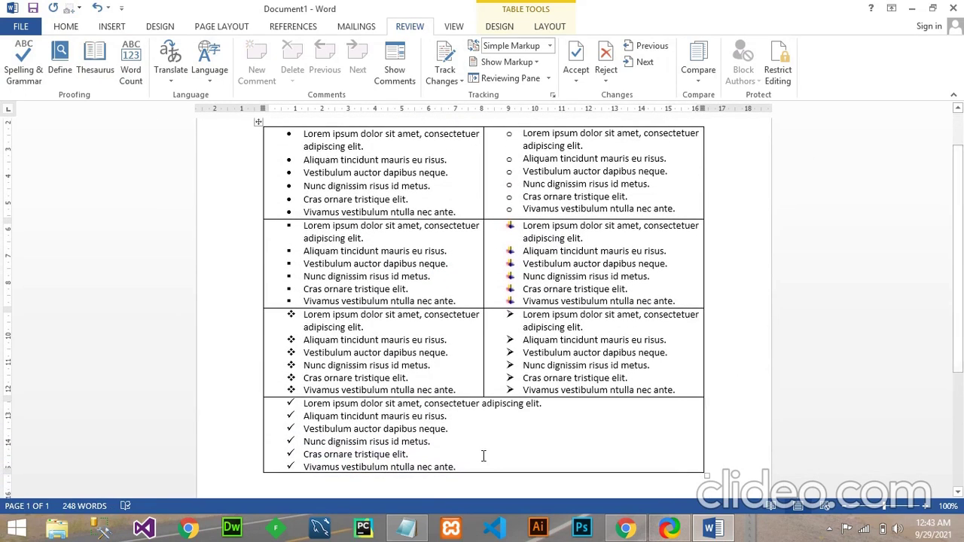
left_click(357, 490)
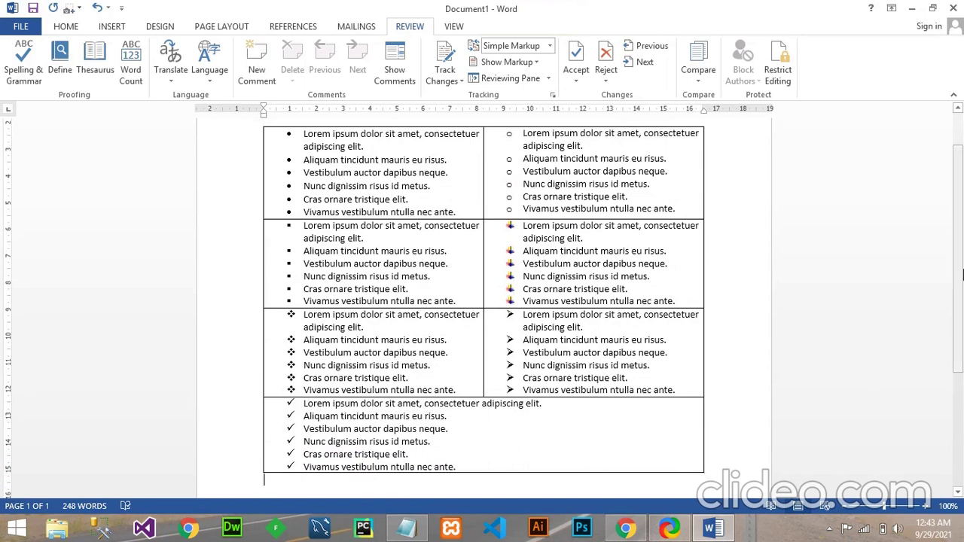
left_click_drag(962, 287, 961, 235)
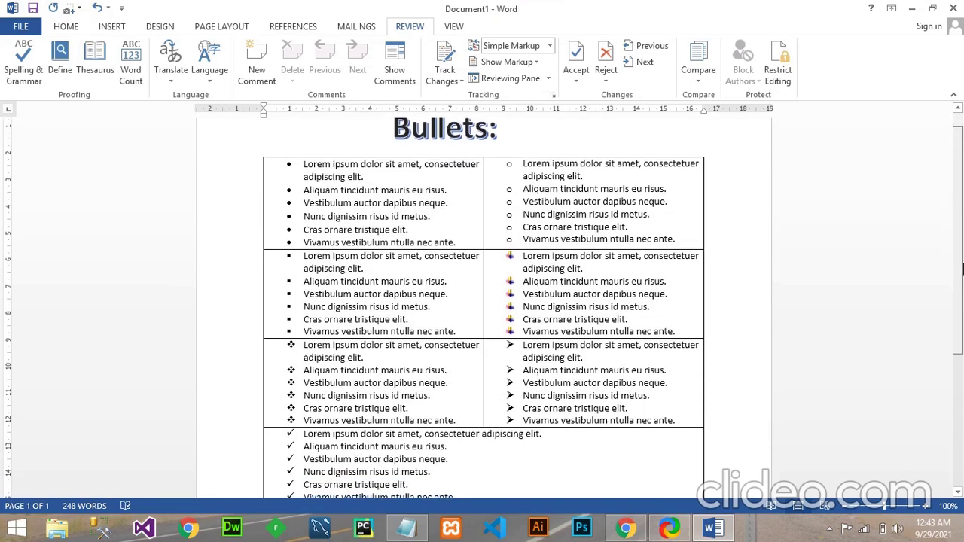
scroll(357, 143, "down", 1)
left_click(259, 145)
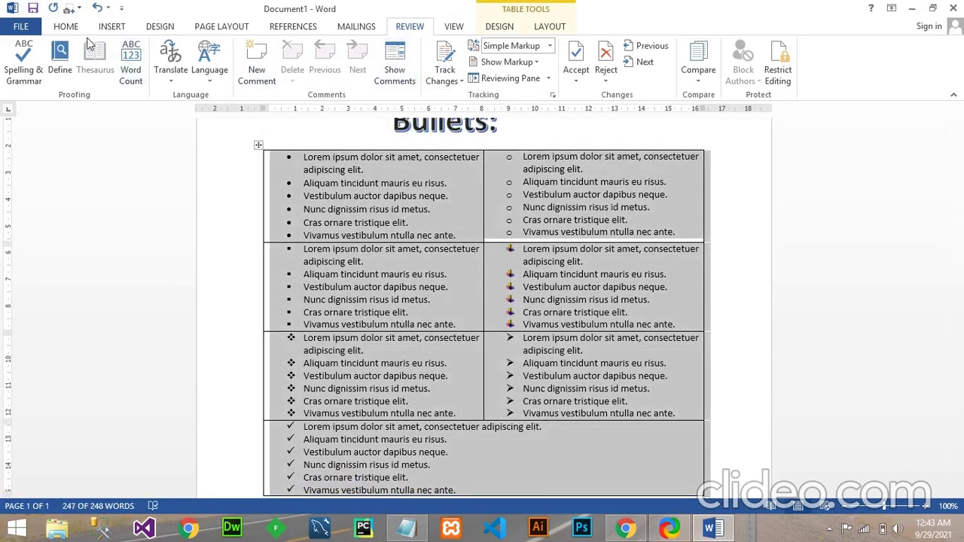
Apply the grey Grid Table style with banded rows from the Table Styles gallery.
left_click(261, 144)
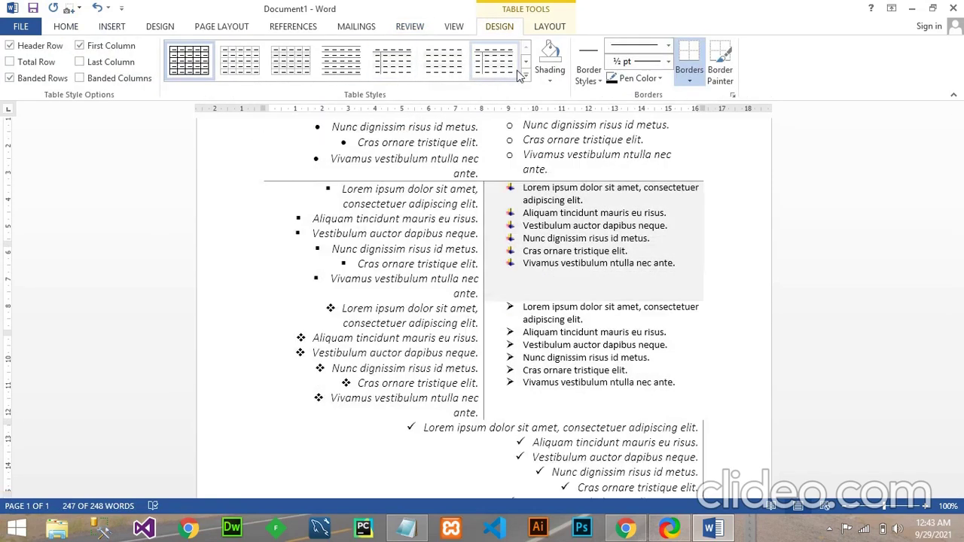
left_click(525, 79)
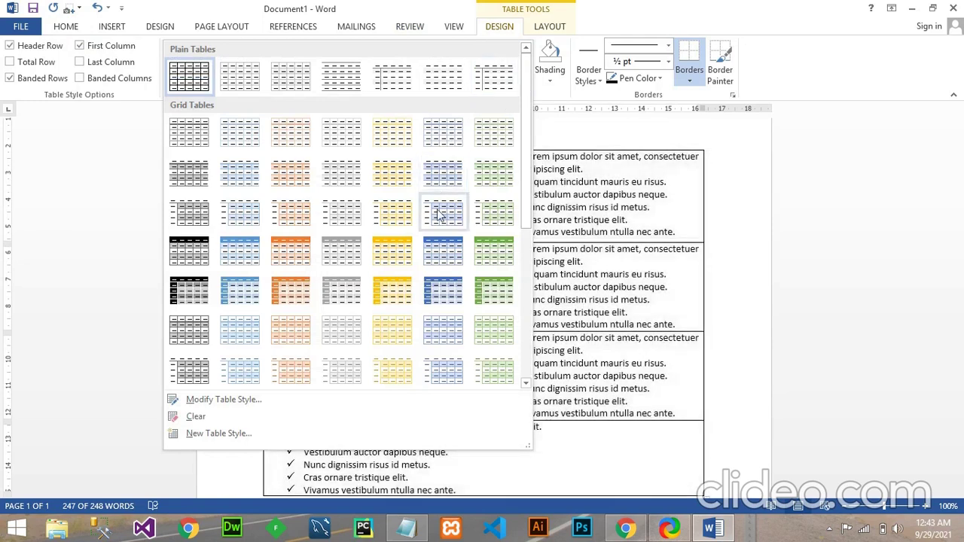
left_click(352, 253)
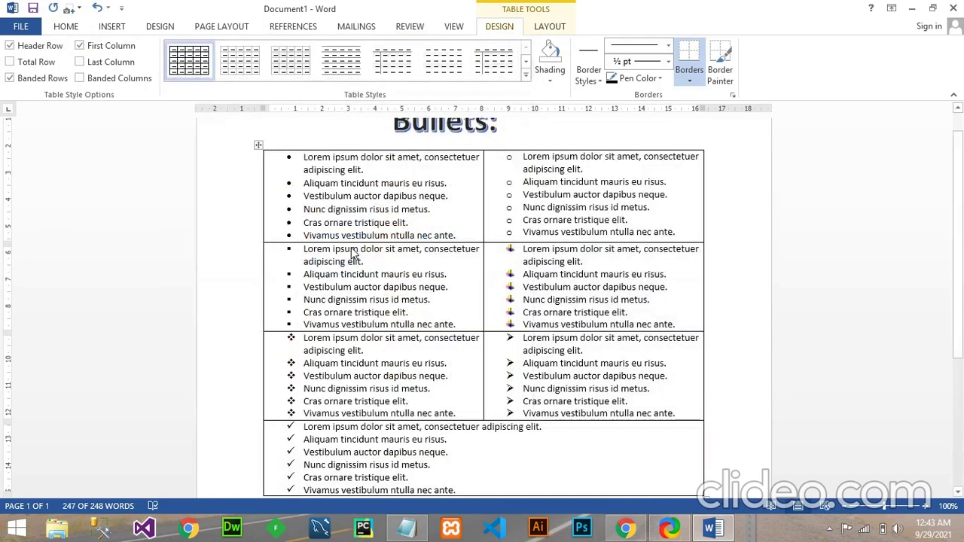
left_click(738, 385)
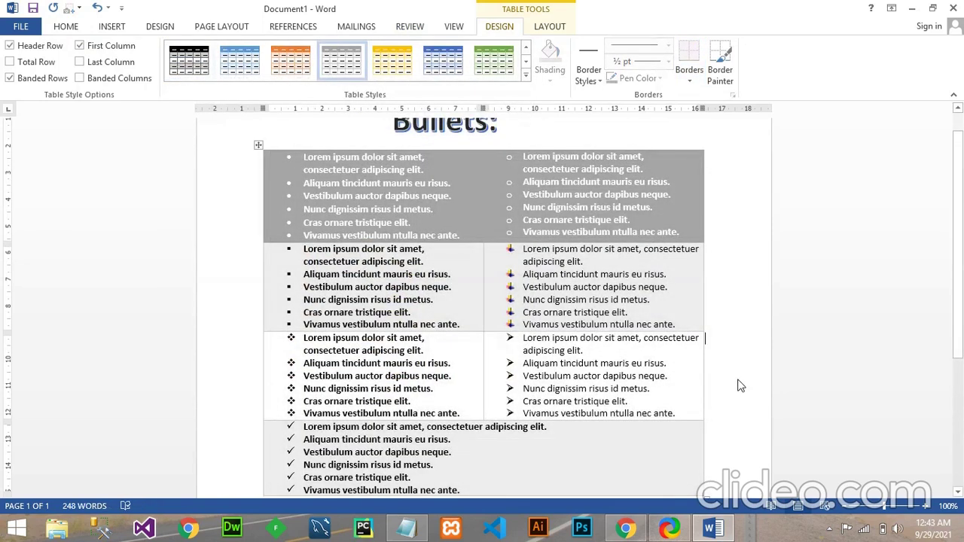
mouse_move(958, 271)
left_mouse_down()
mouse_move(961, 319)
mouse_move(961, 294)
left_mouse_up()
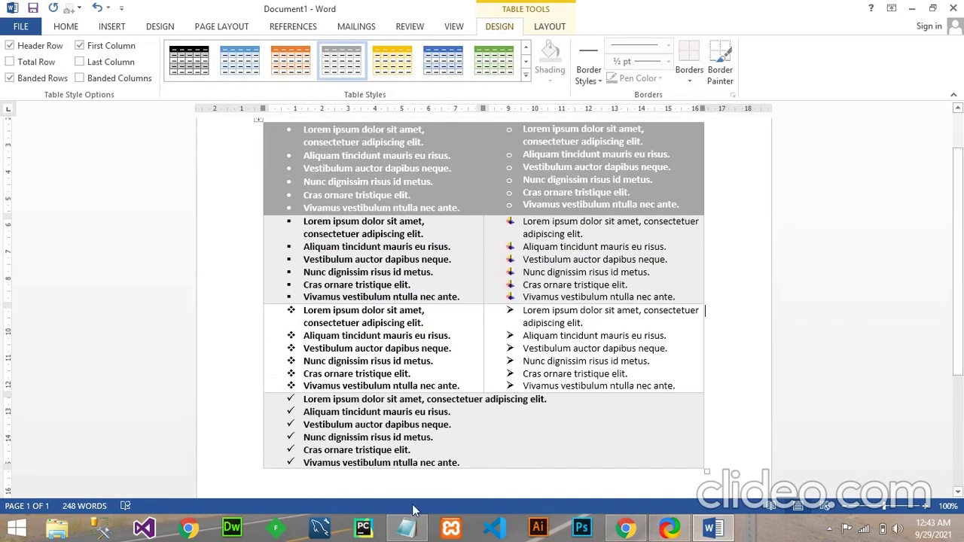
In Notepad, add a new line 'Thanks for watching please like share and subscribe'.
left_click(409, 532)
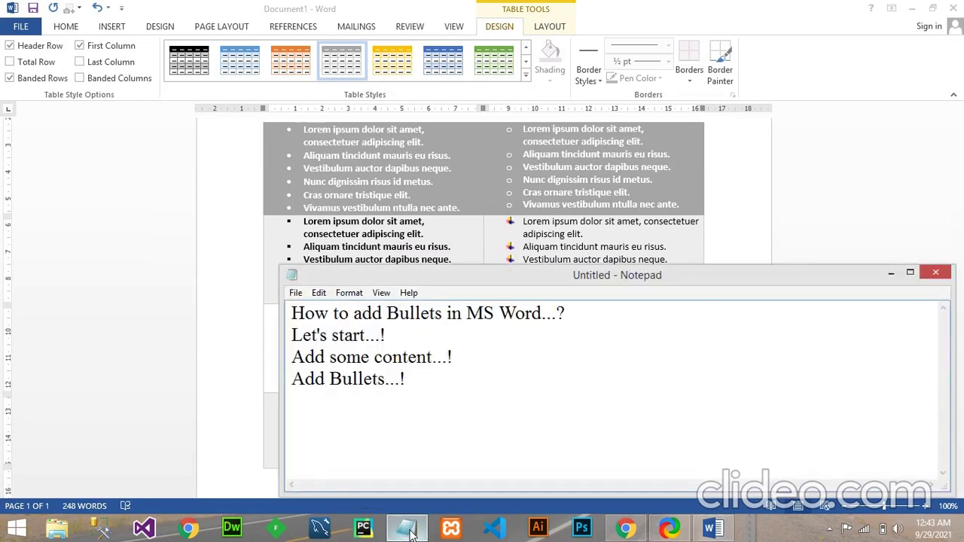
key("Return")
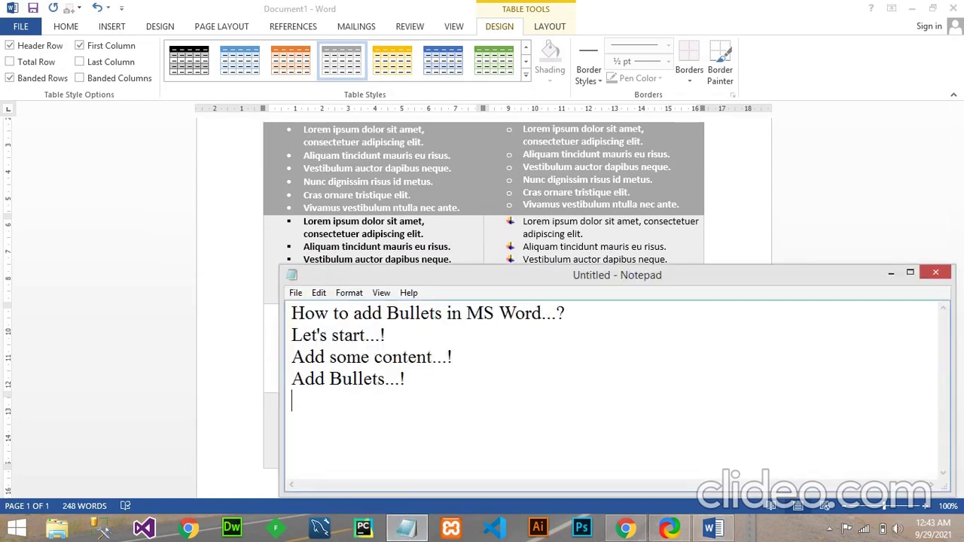
type("Thanks ")
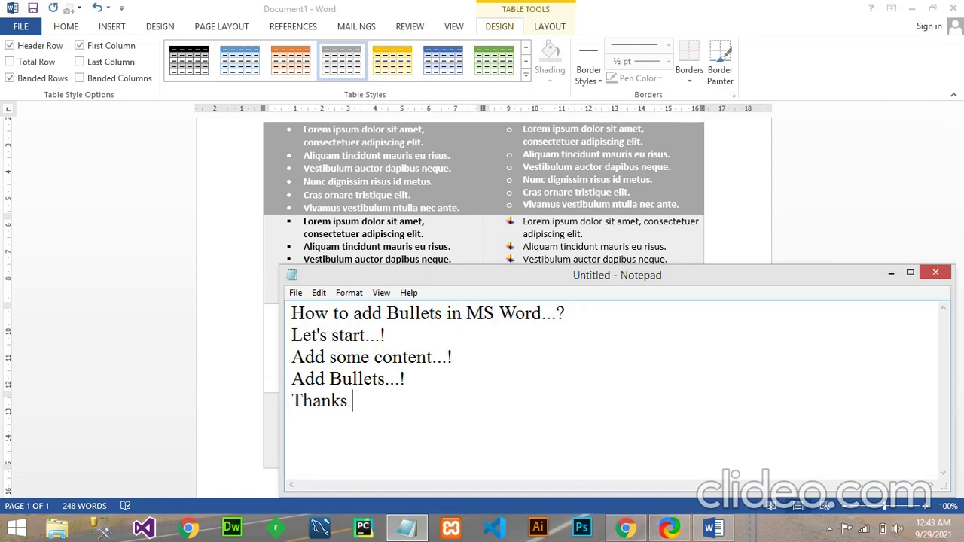
type("for wa")
type("tchinh")
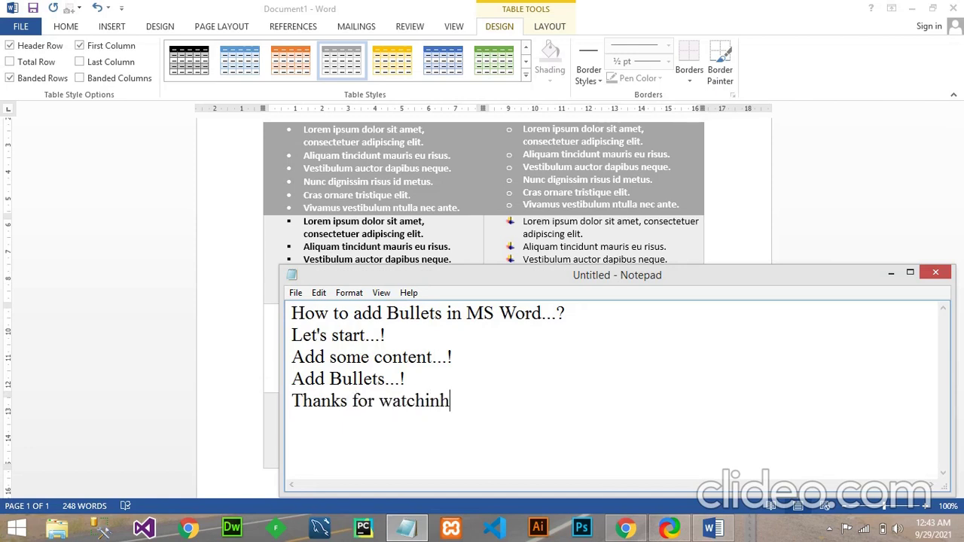
key("BackSpace")
type("g ple")
type("ase like")
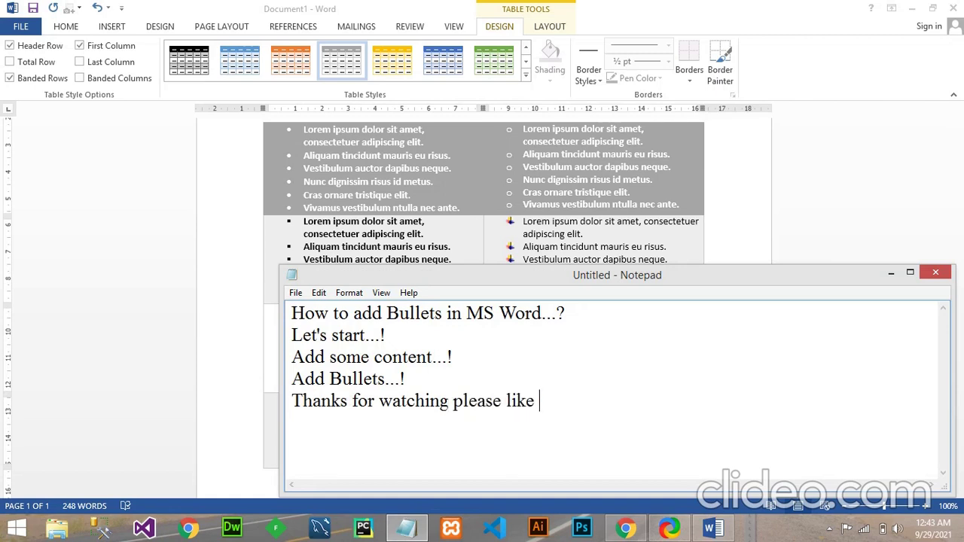
type(" share an")
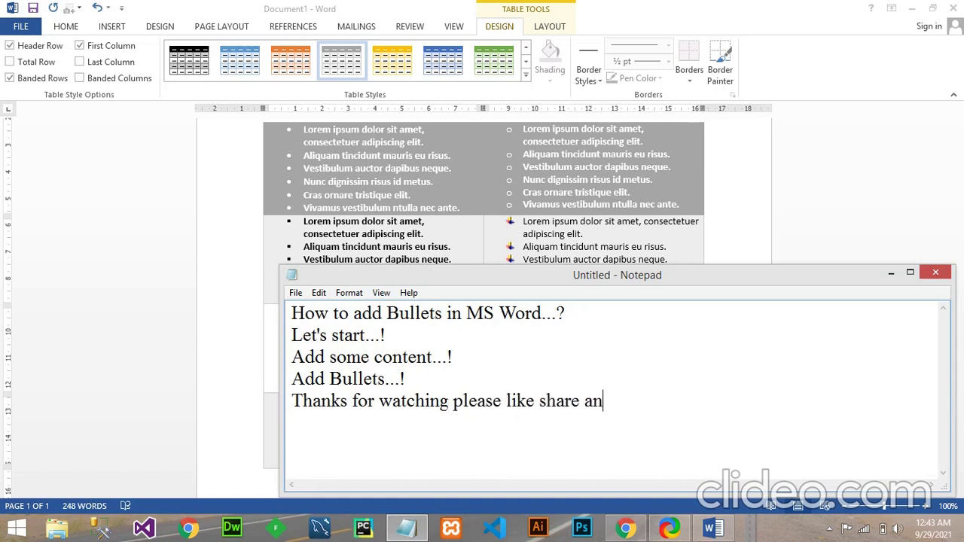
type("d subscr")
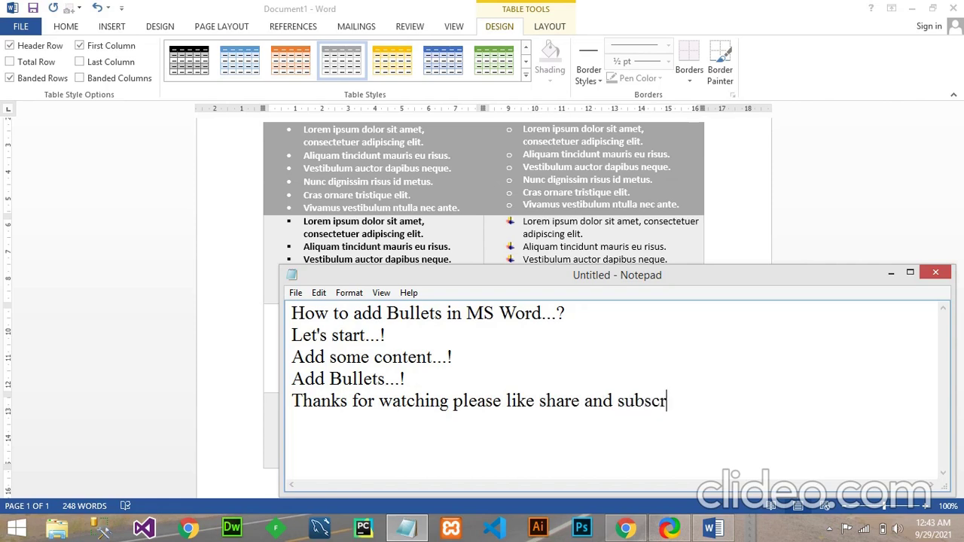
type("ibe...!")
Return to the Word document below the banded table and bring the 'Bullets:' title into view.
left_click(706, 310)
left_click(729, 484)
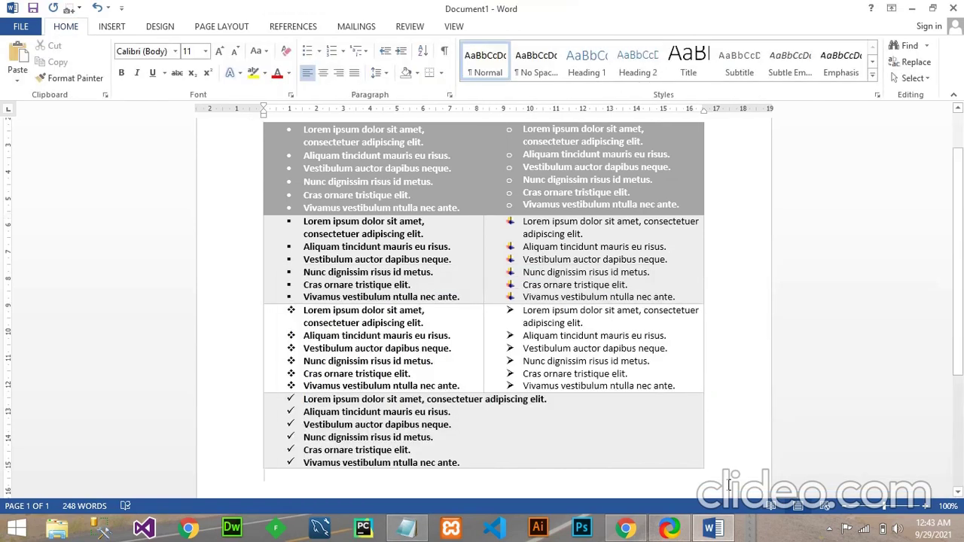
left_click_drag(961, 347, 961, 330)
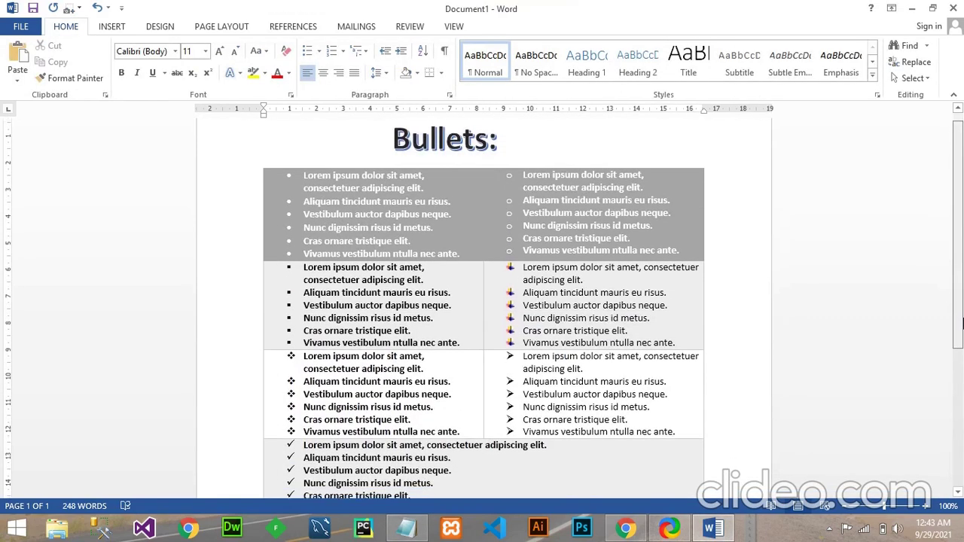